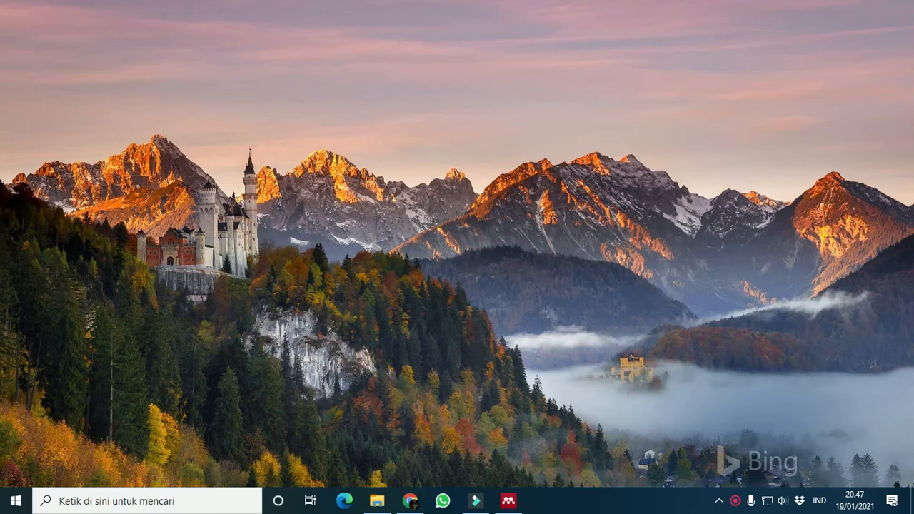
right_click(739, 503)
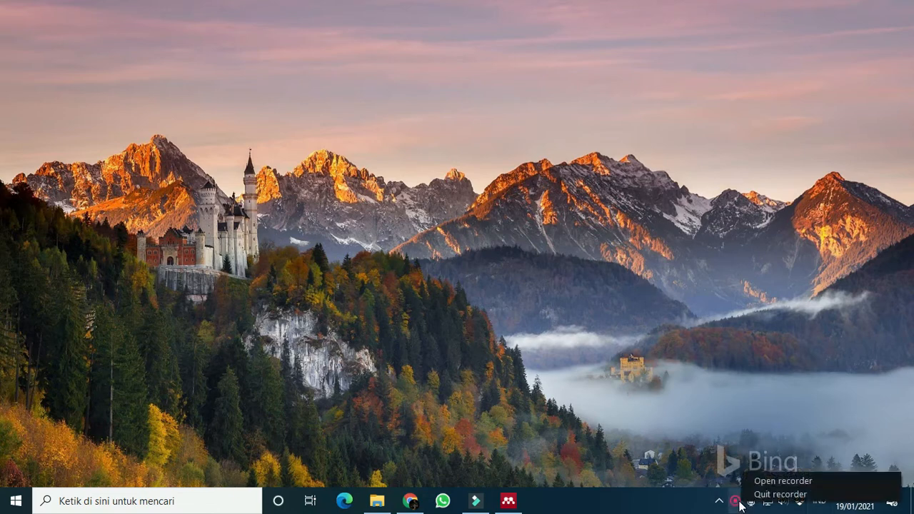
click(747, 481)
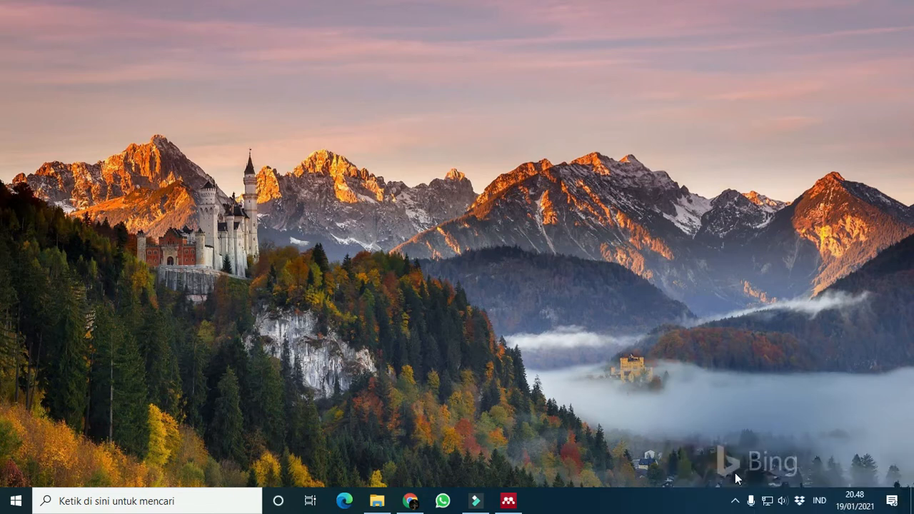
Step: Switch to Mendeley Desktop and look through the references listed under All Documents
click(516, 506)
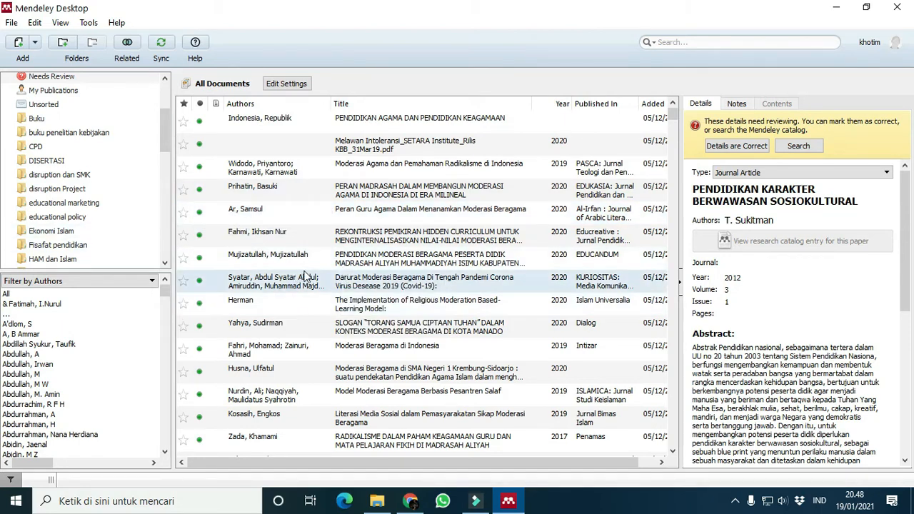
scroll(307, 276, down, 4)
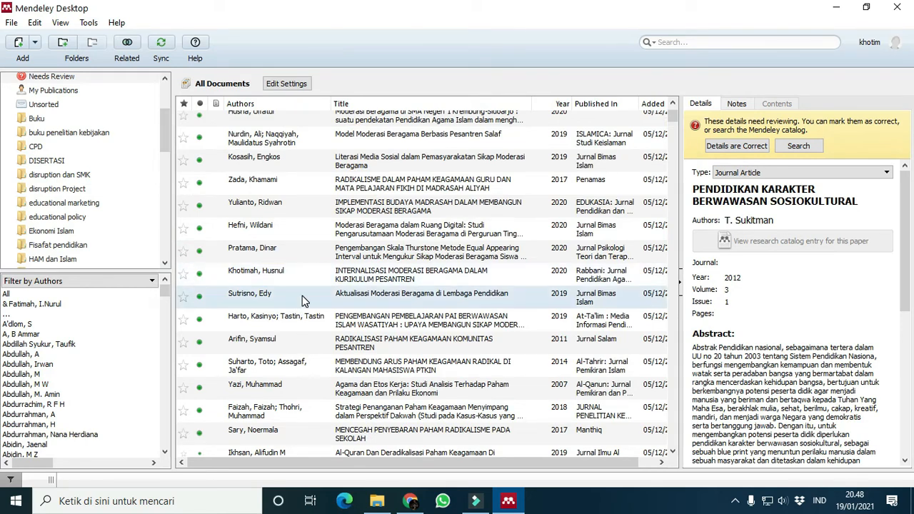
scroll(303, 300, up, 4)
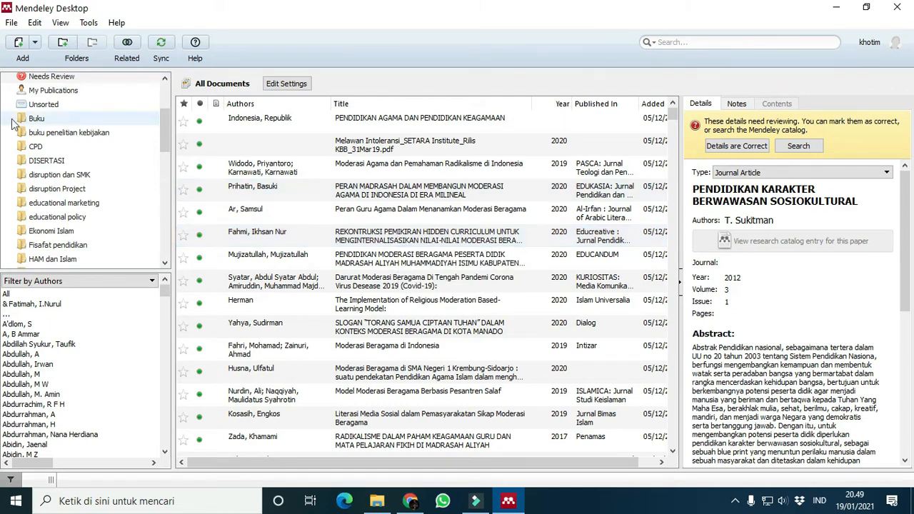
Step: Find the article "Filosofi Nabi Ibrahim Mencari Tuhan Melalui Bulan, Bintang Dan Matahari" in All Documents and open its PDF at the title
scroll(352, 217, down, 10)
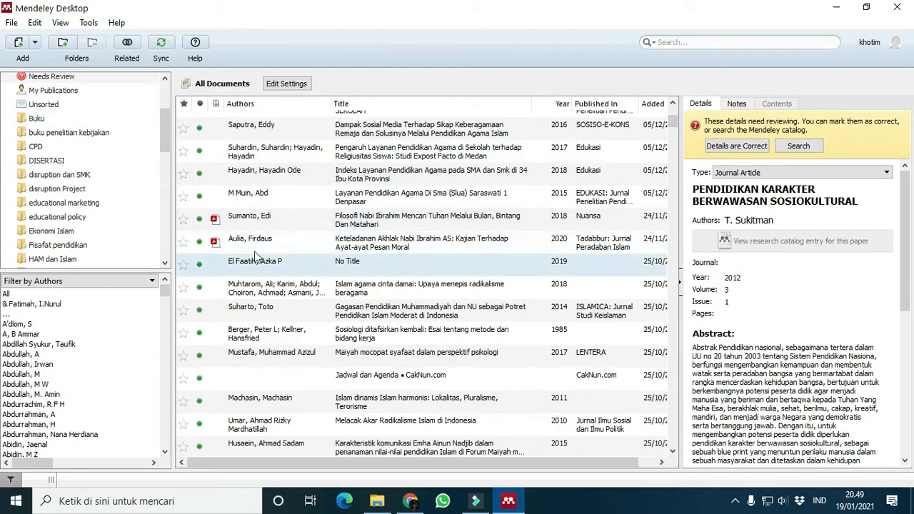
click(379, 223)
double_click(379, 222)
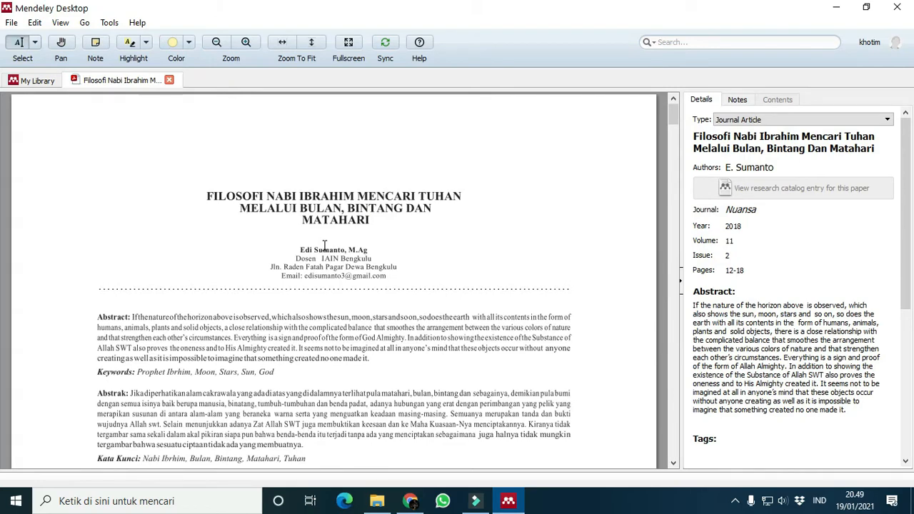
click(204, 190)
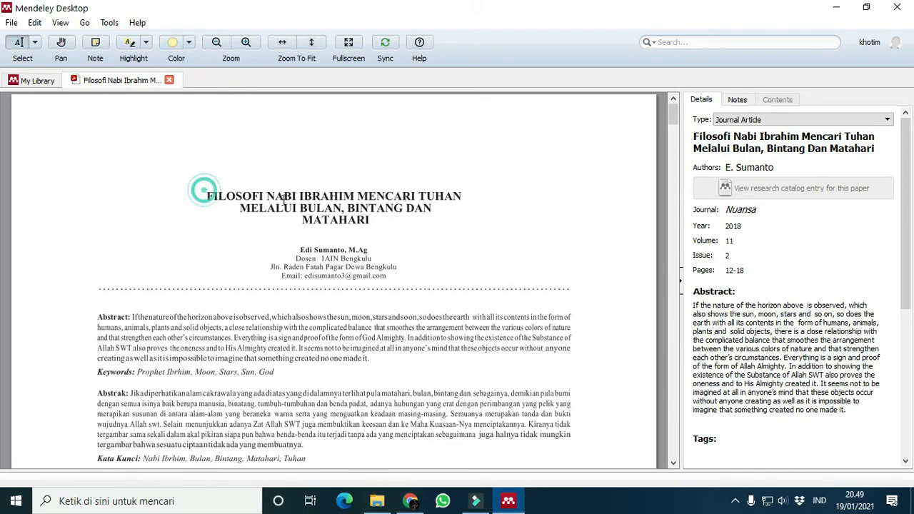
click(371, 211)
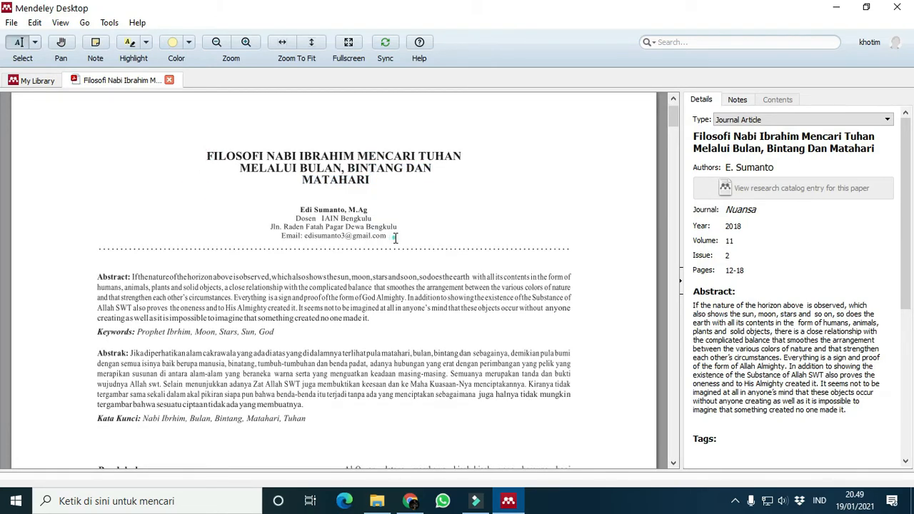
Step: Select the first paragraph under Pendahuluan in the open article, close the article and return to the document list
scroll(231, 277, down, 3)
scroll(238, 273, down, 2)
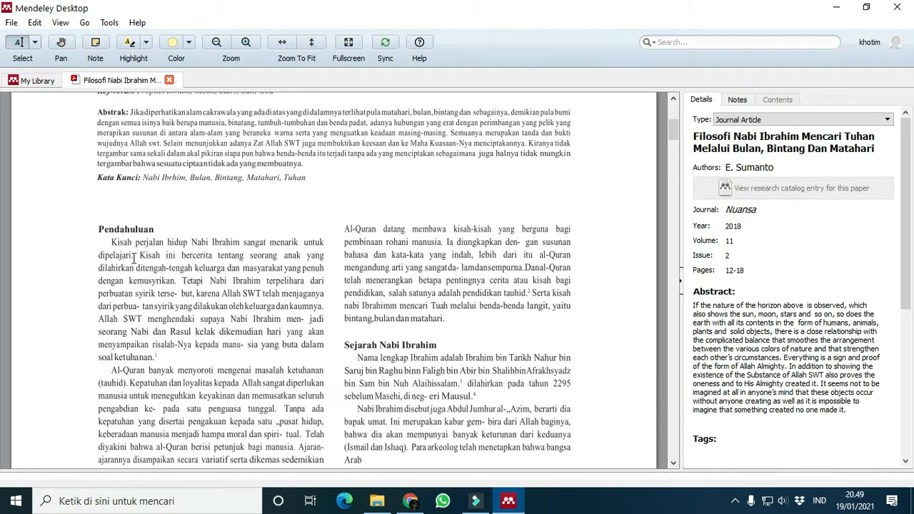
drag(110, 242, 162, 355)
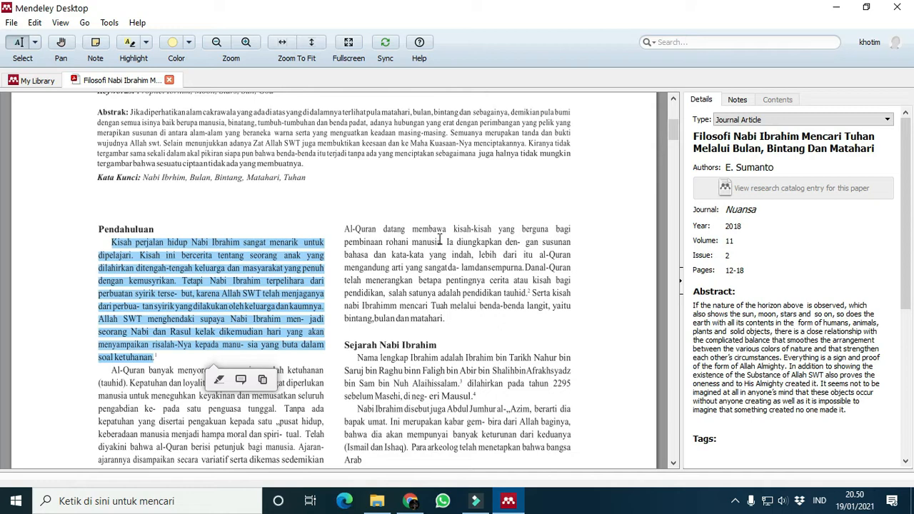
click(169, 81)
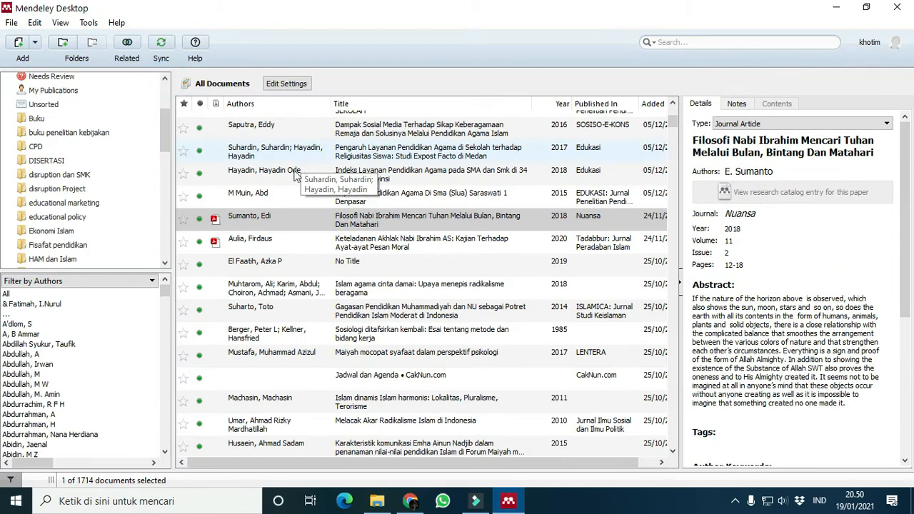
scroll(305, 277, up, 3)
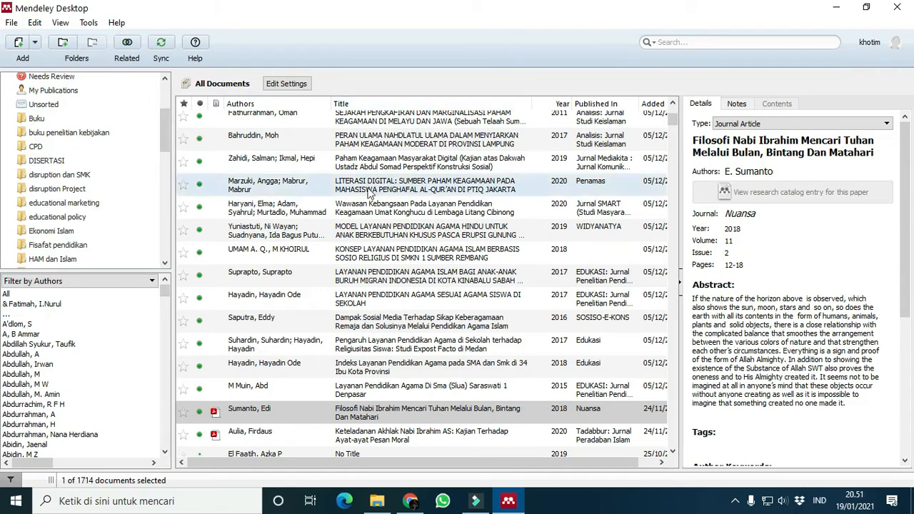
click(35, 43)
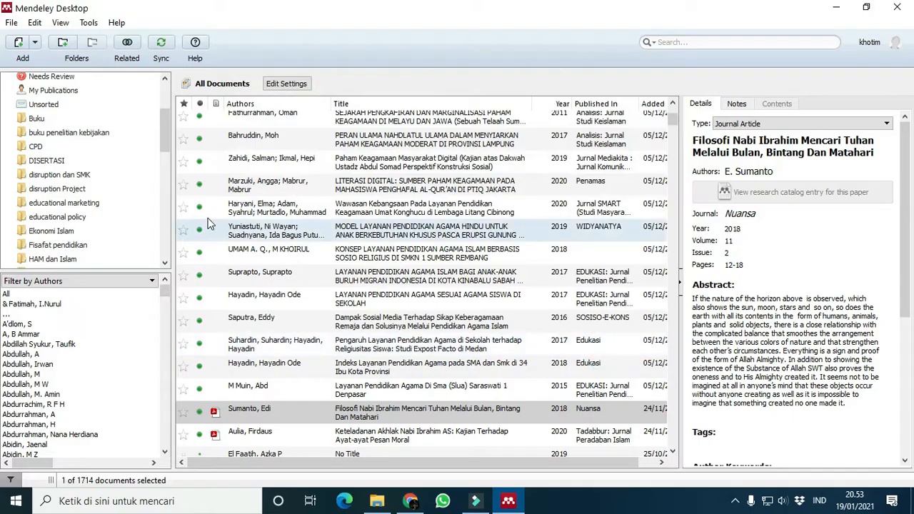
Step: Create a new folder named "Latihan" at the end of the library's folder list
scroll(149, 412, up, 3)
scroll(71, 198, down, 2)
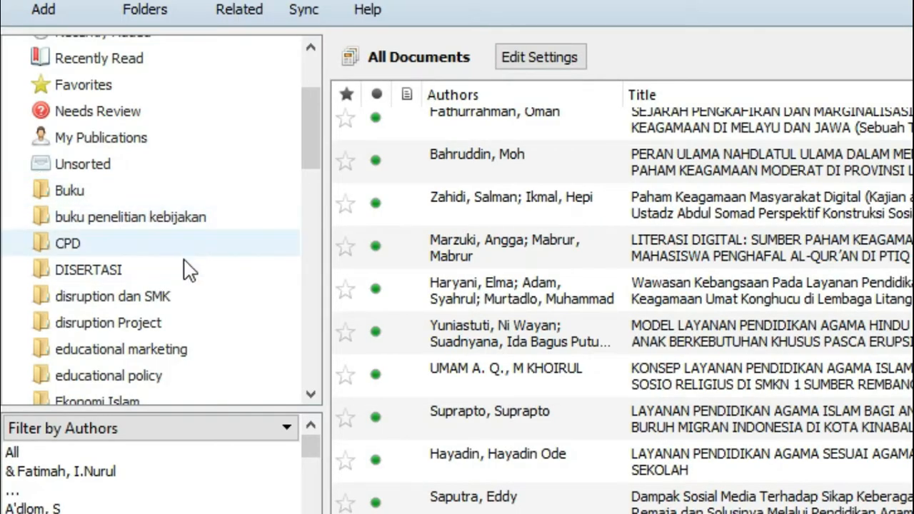
scroll(123, 278, down, 2)
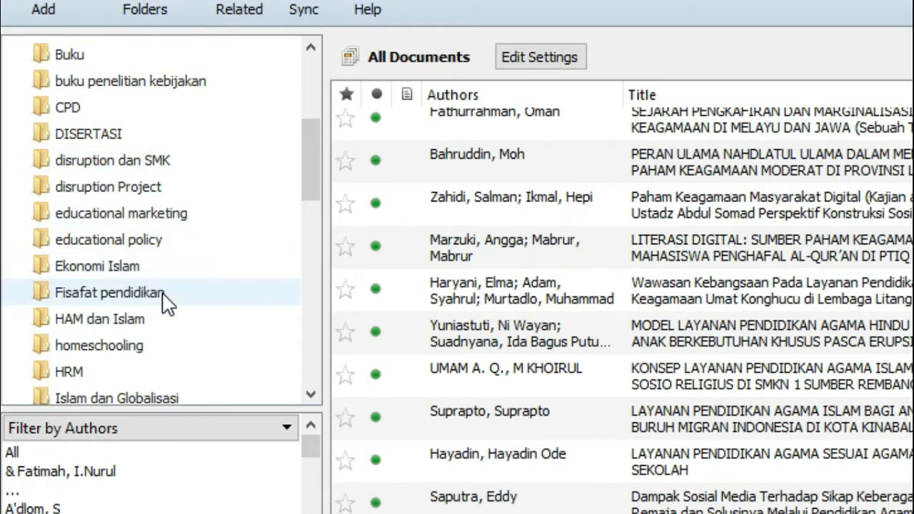
scroll(164, 300, down, 1)
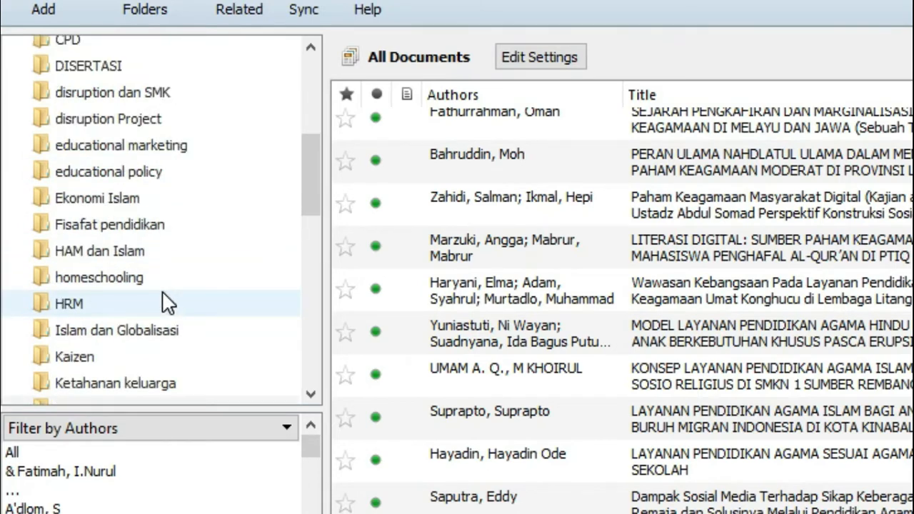
scroll(165, 302, down, 3)
scroll(168, 300, down, 1)
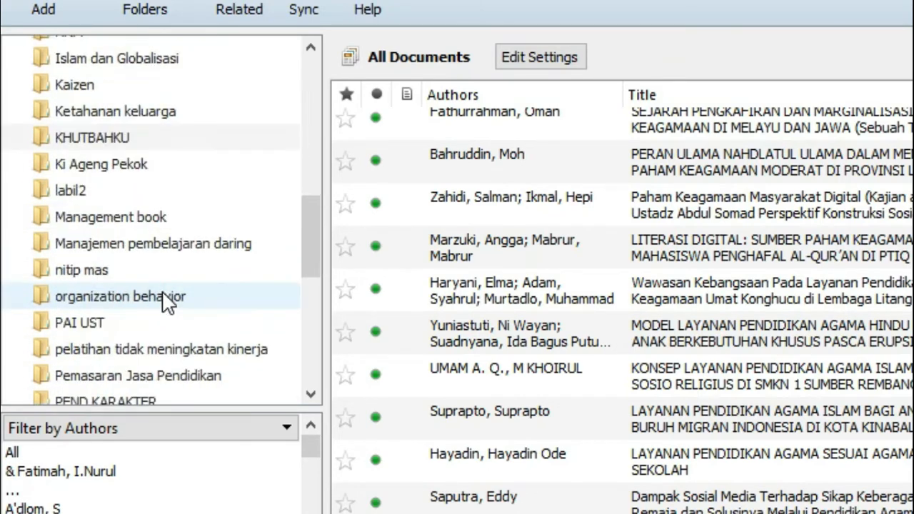
scroll(146, 286, down, 3)
scroll(147, 246, down, 2)
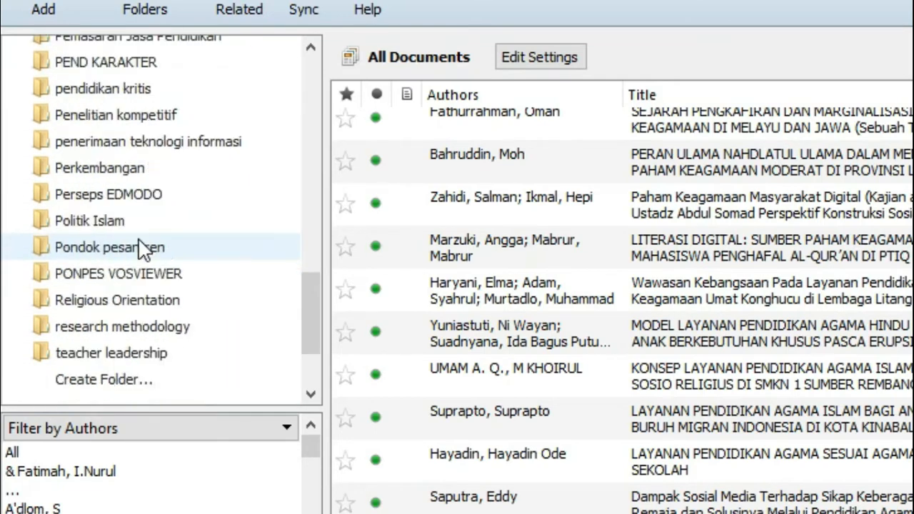
scroll(168, 285, down, 1)
click(116, 321)
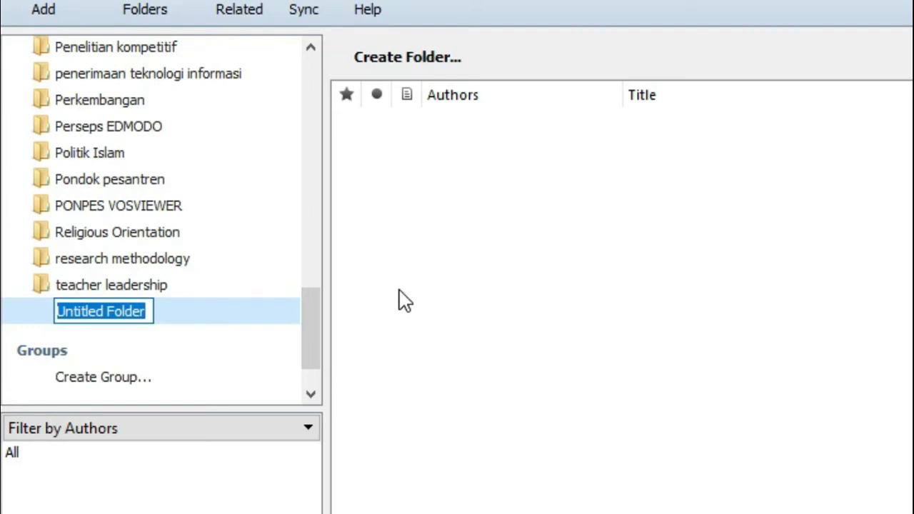
text(Latihan)
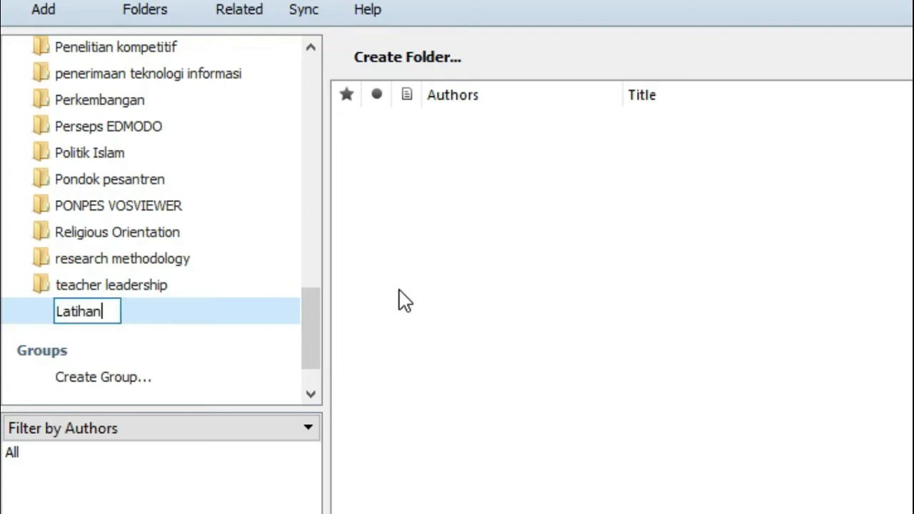
key(Return)
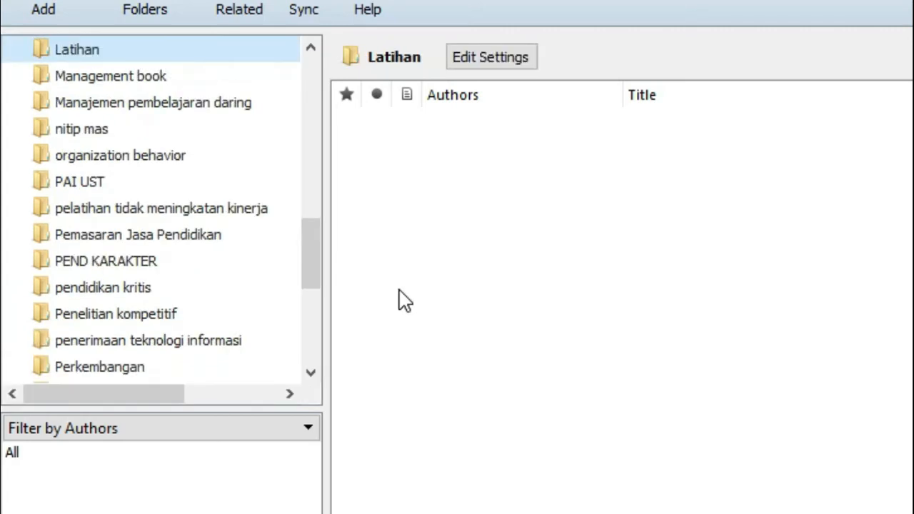
Step: Add the file 104-281-1-PB.pdf from the refensi folder in Dokumen to the Latihan folder
click(85, 54)
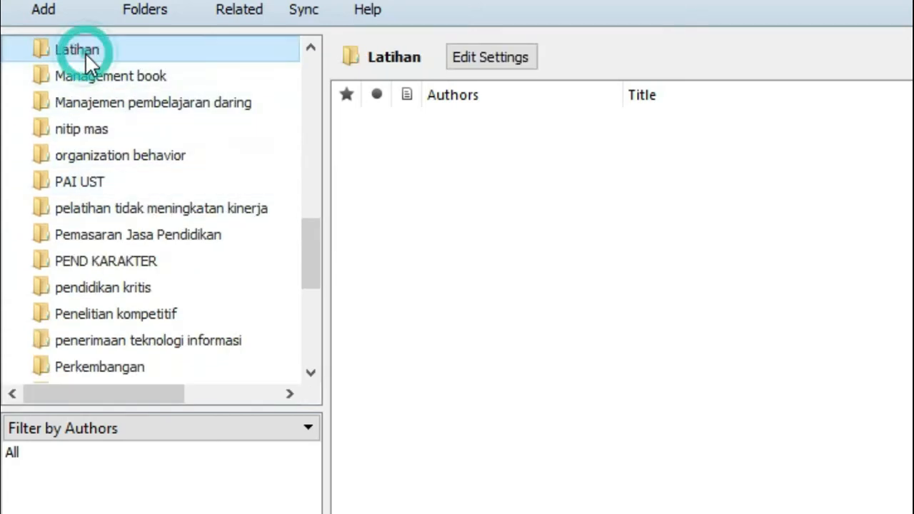
click(163, 116)
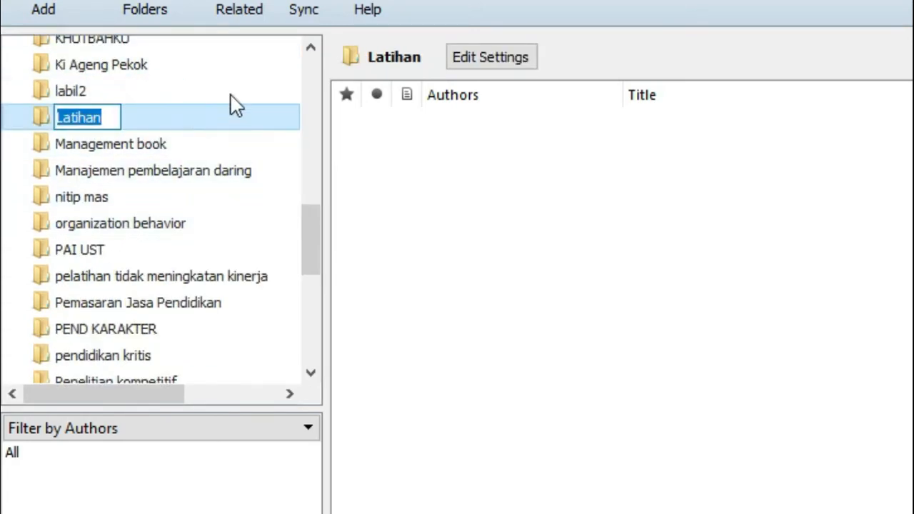
click(192, 172)
click(107, 118)
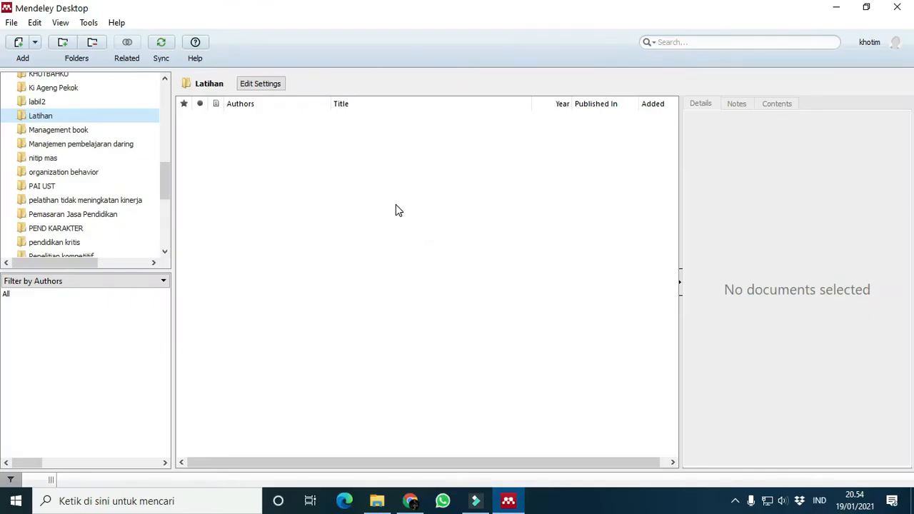
click(36, 44)
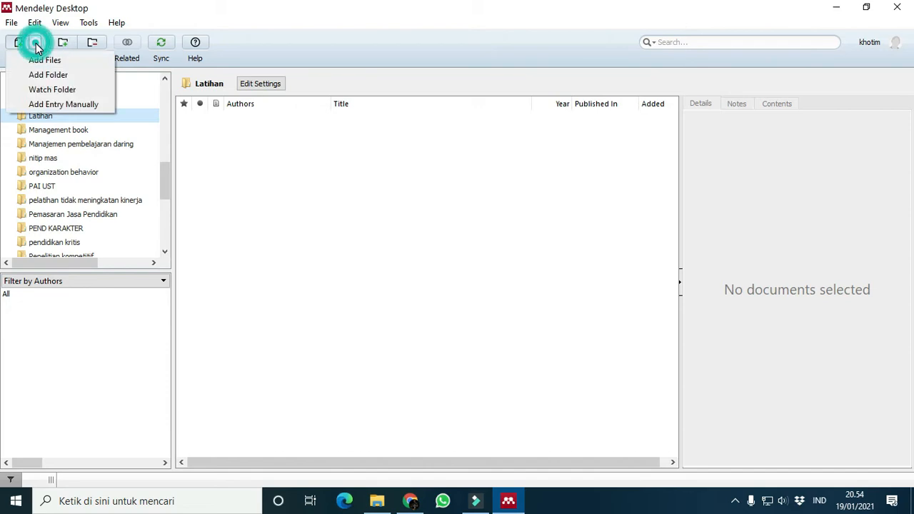
click(46, 60)
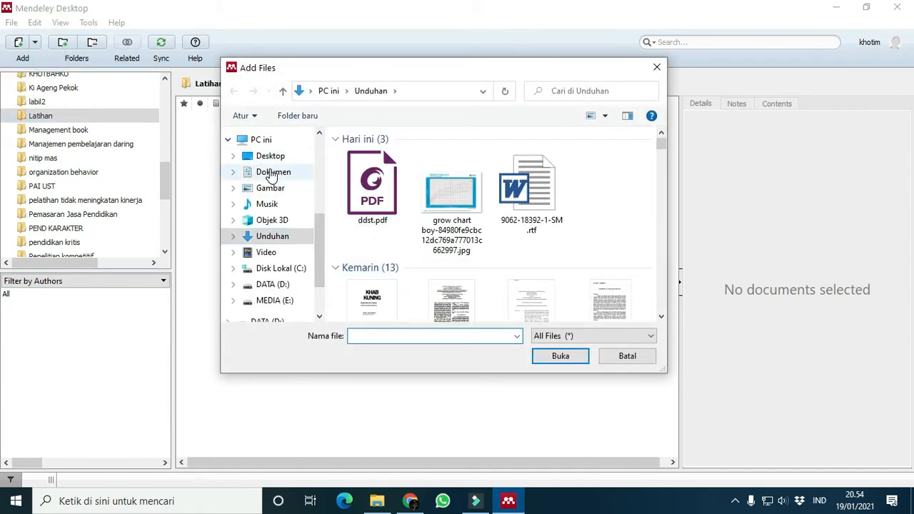
click(268, 173)
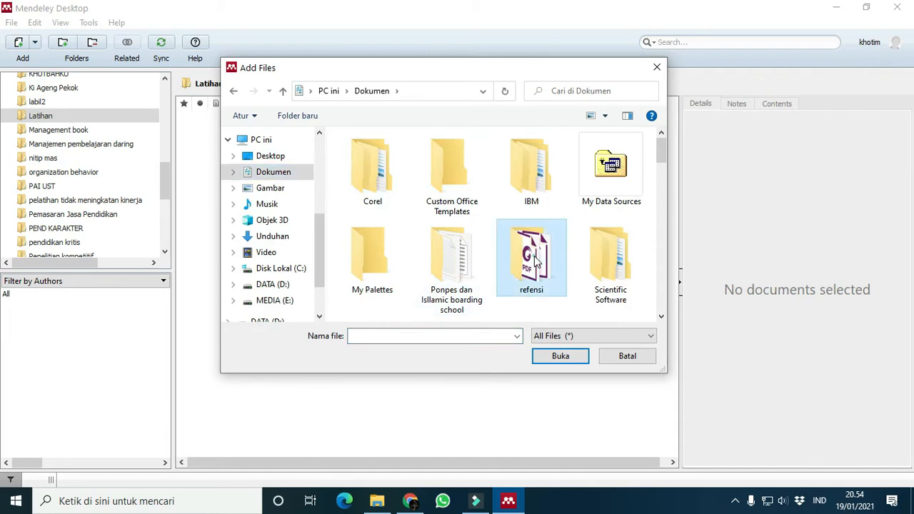
double_click(534, 256)
click(376, 169)
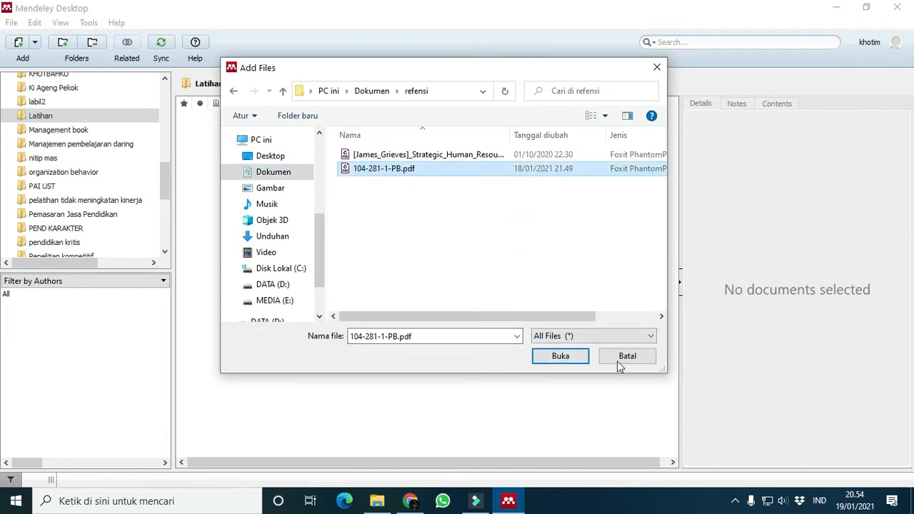
click(557, 355)
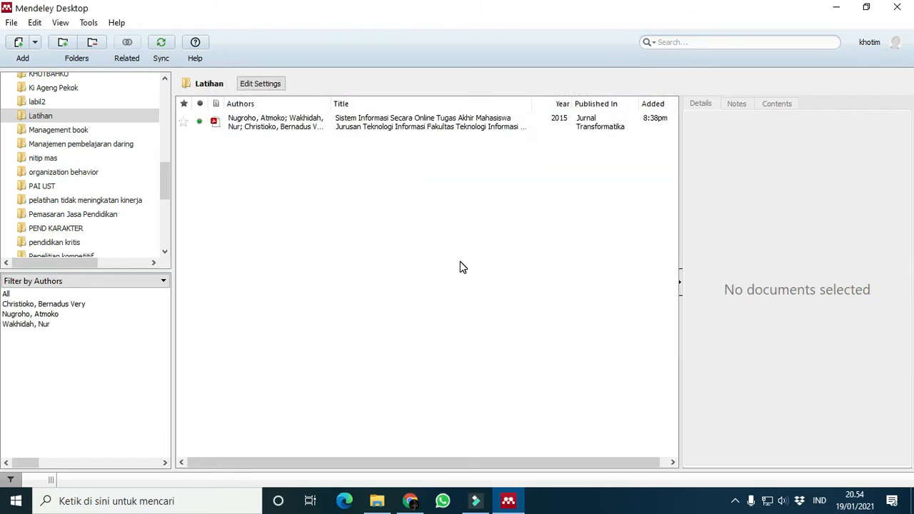
Step: Open the article added to Latihan and check its details, including the document type Journal Article, abstract, keywords and catalog IDs
click(264, 127)
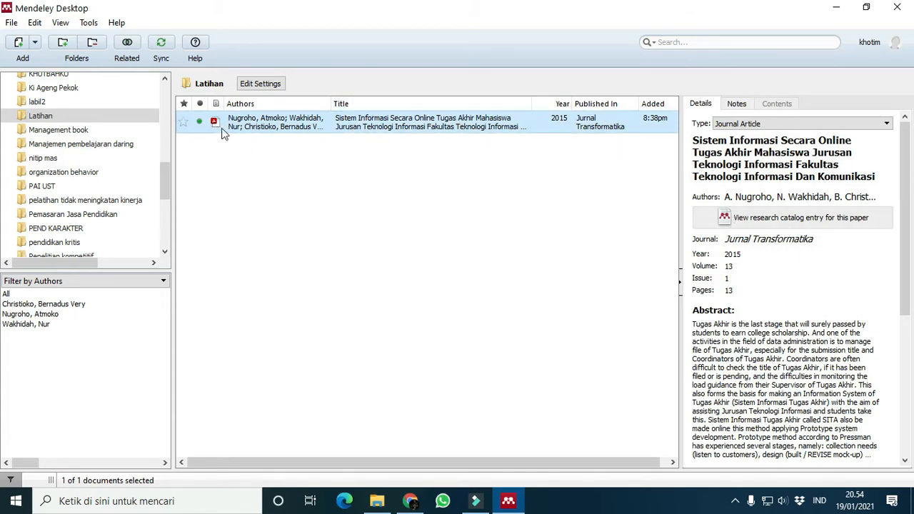
double_click(280, 123)
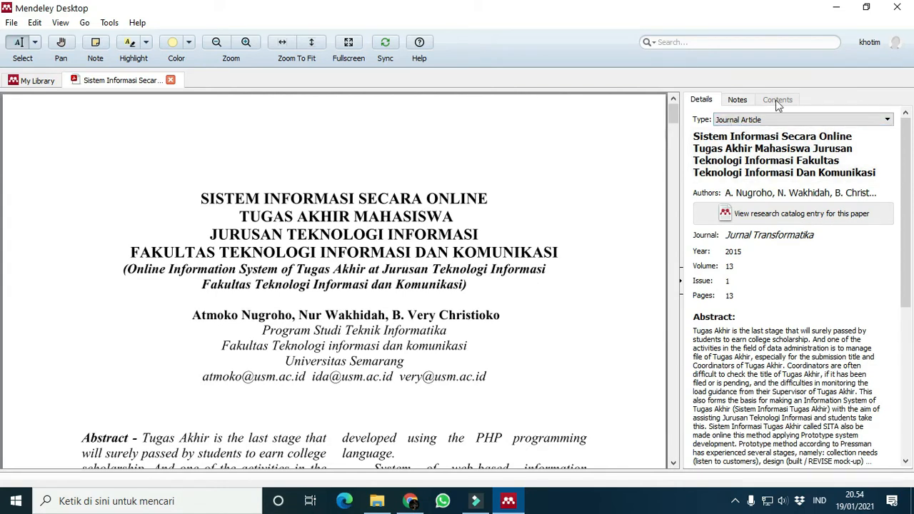
click(780, 120)
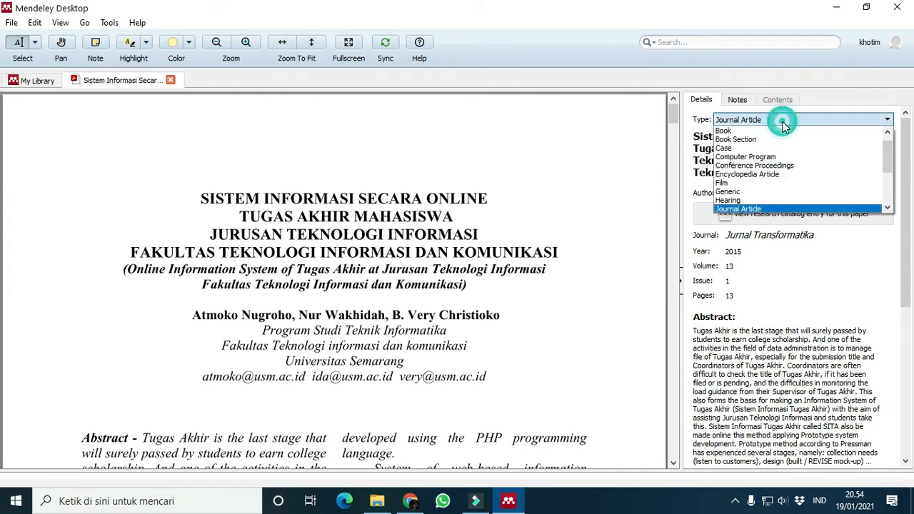
click(747, 208)
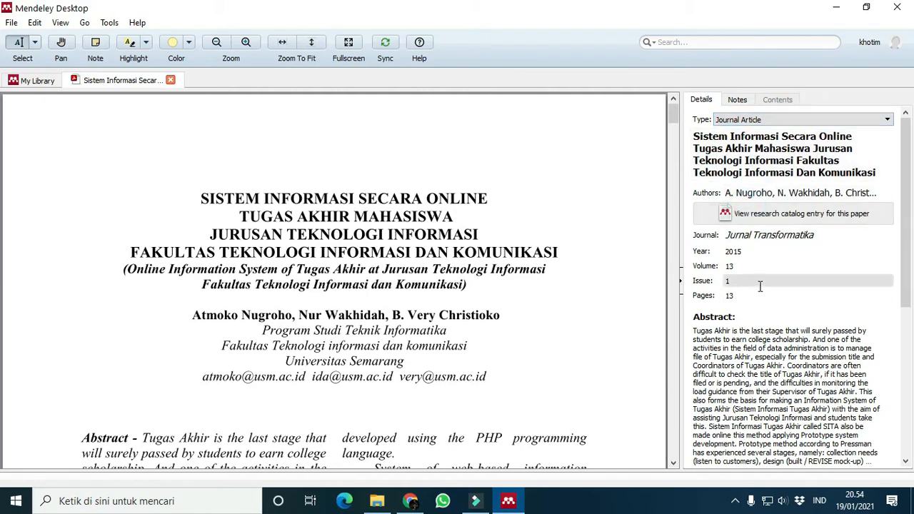
scroll(760, 287, down, 5)
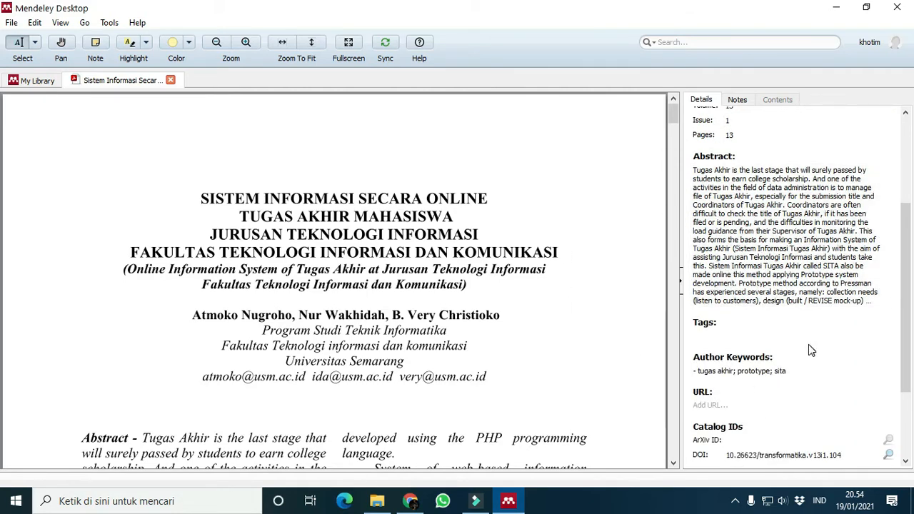
Step: Review the article's title, authors, journal, abstract and keywords in its details, and close the article
scroll(810, 340, up, 4)
scroll(810, 336, up, 1)
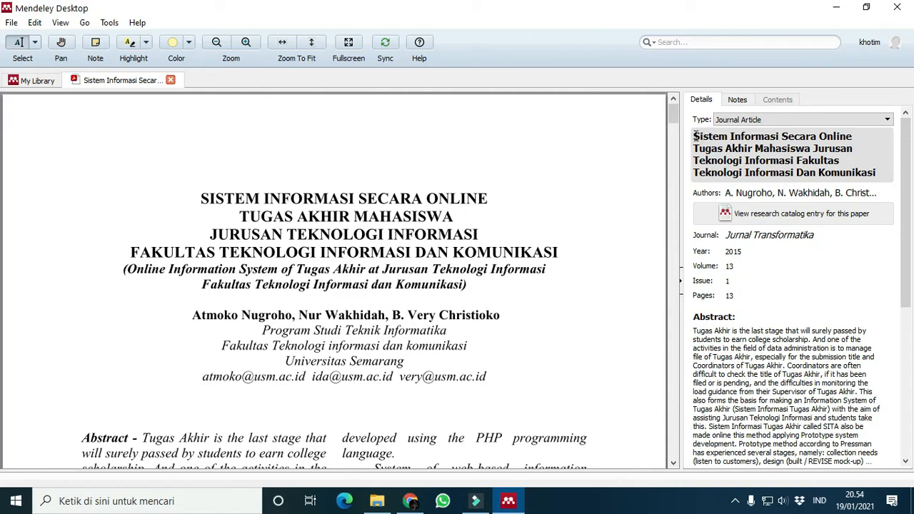
click(754, 191)
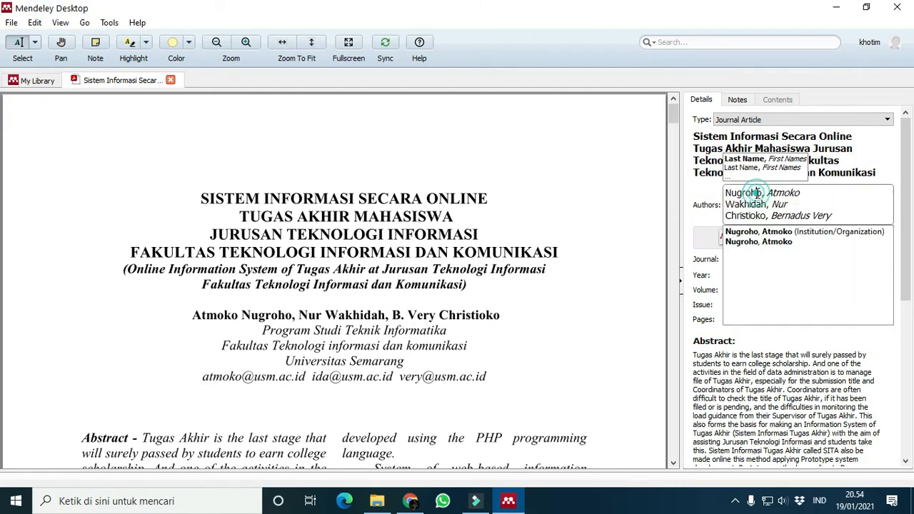
click(693, 306)
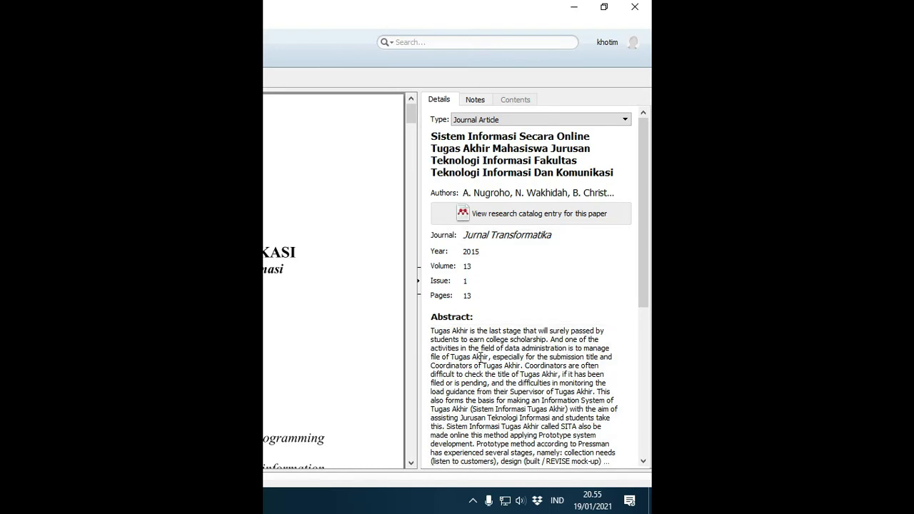
scroll(334, 280, down, 3)
scroll(334, 280, up, 2)
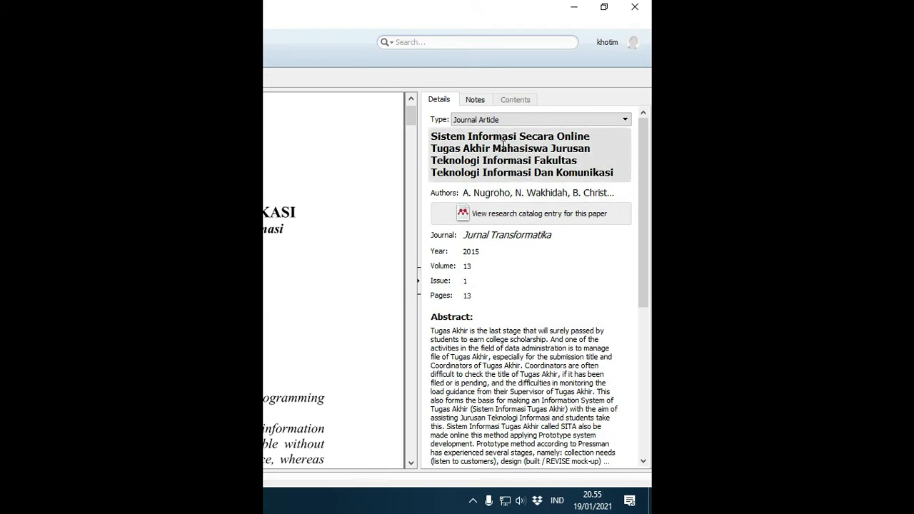
scroll(518, 291, down, 2)
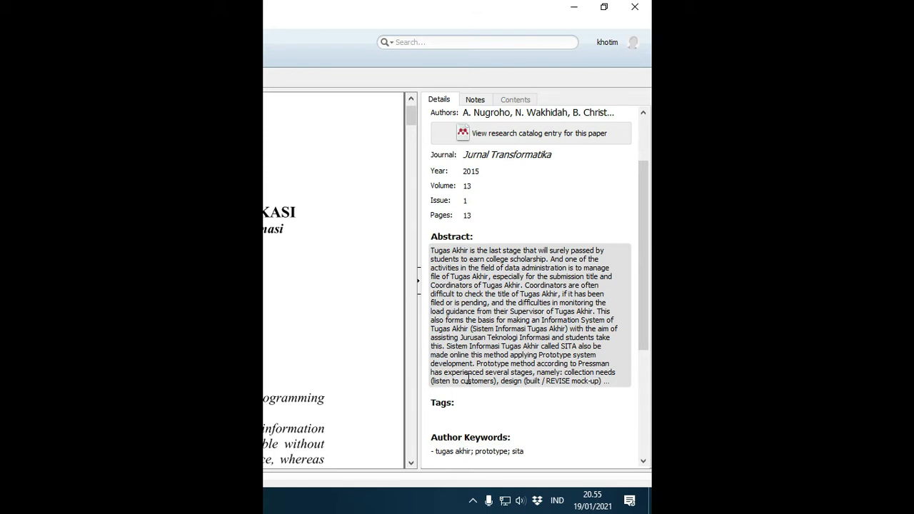
scroll(468, 379, up, 2)
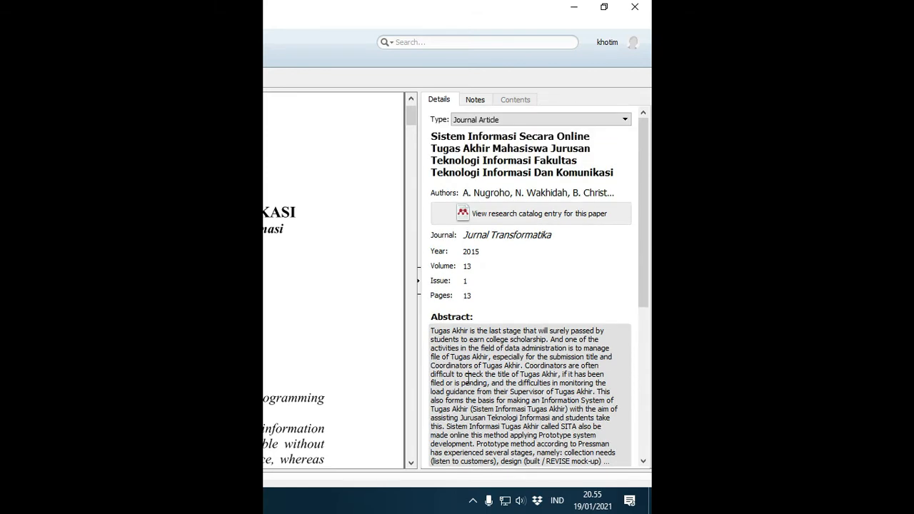
click(437, 136)
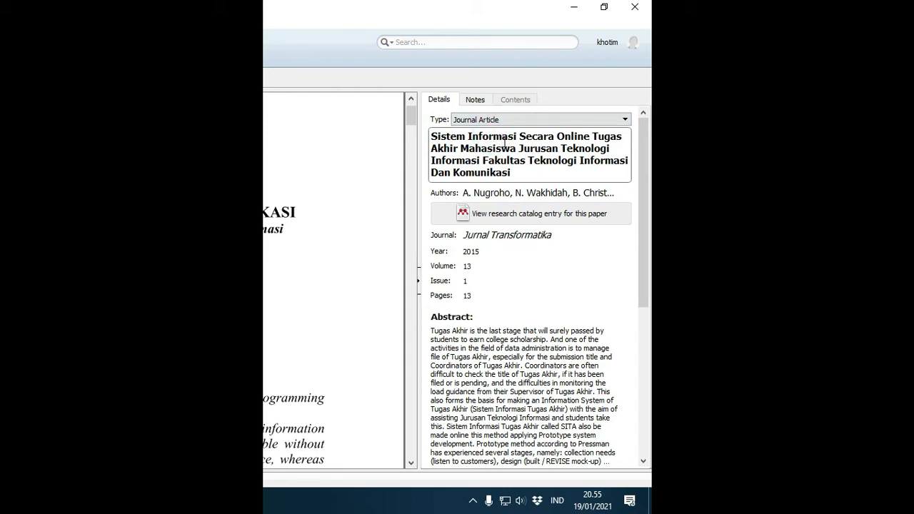
click(480, 239)
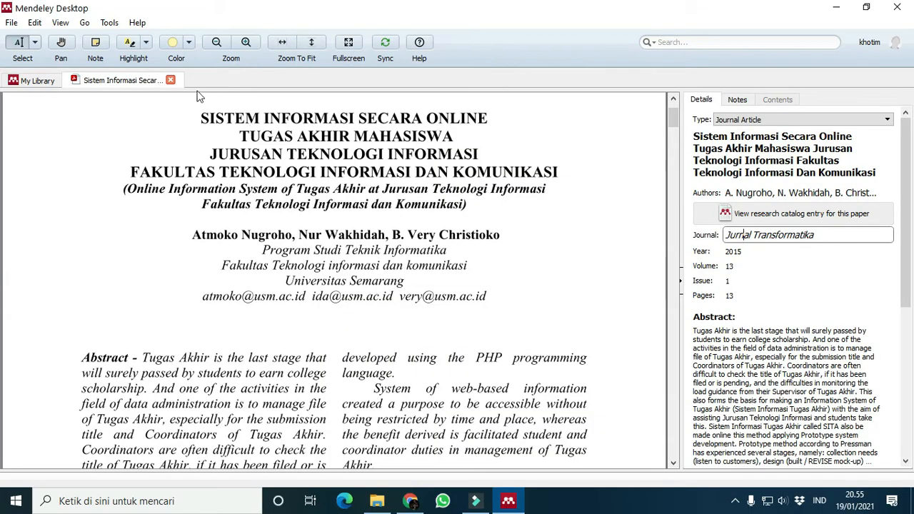
click(34, 83)
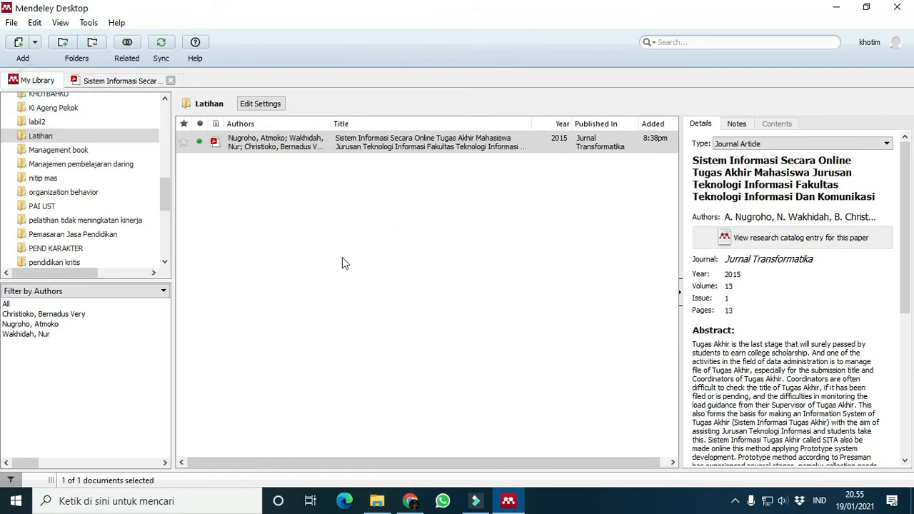
click(171, 81)
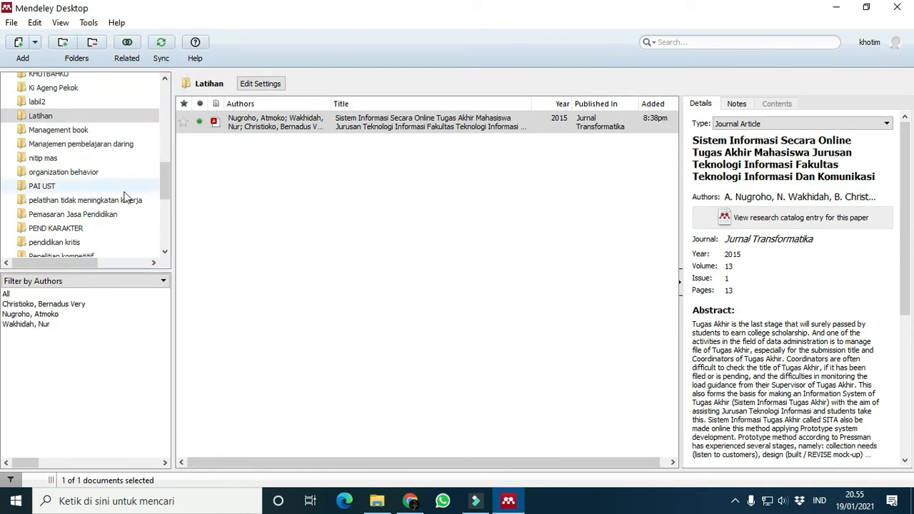
Step: Import the refensi folder from Documents, including its subfolders, into the Latihan folder
click(35, 42)
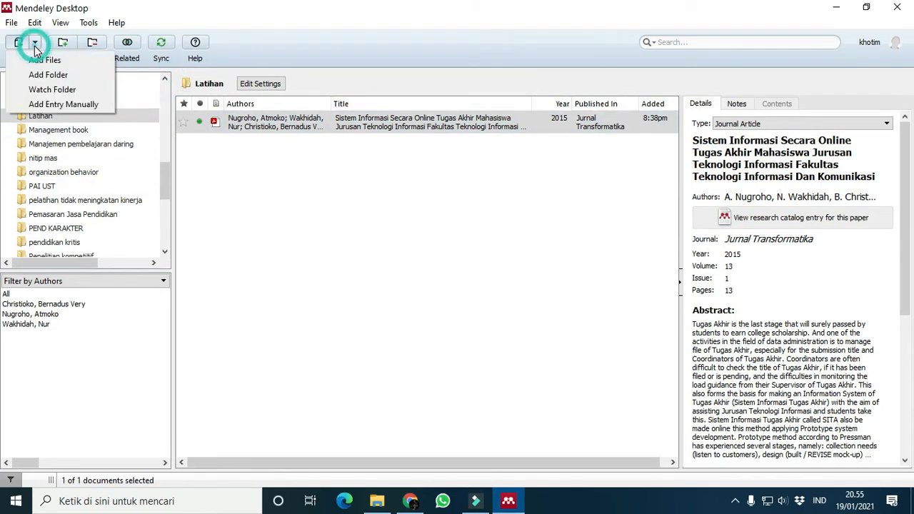
click(68, 76)
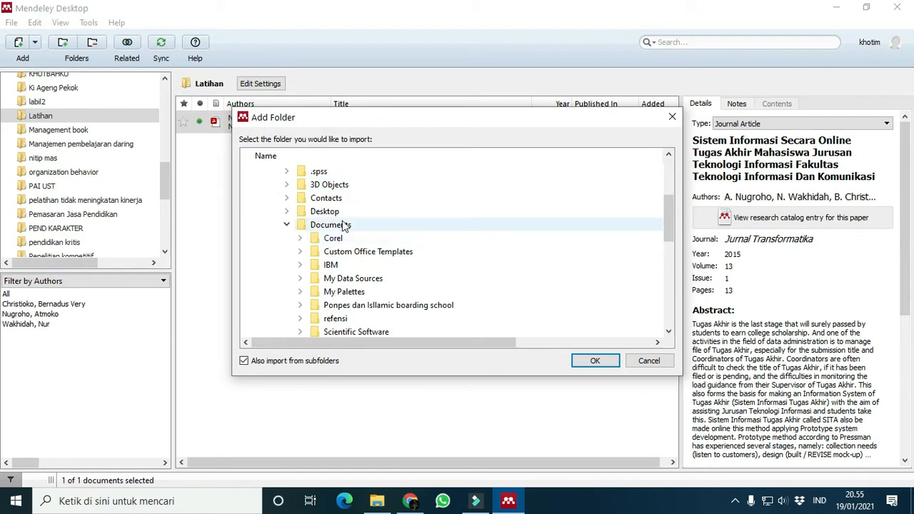
click(301, 318)
click(354, 318)
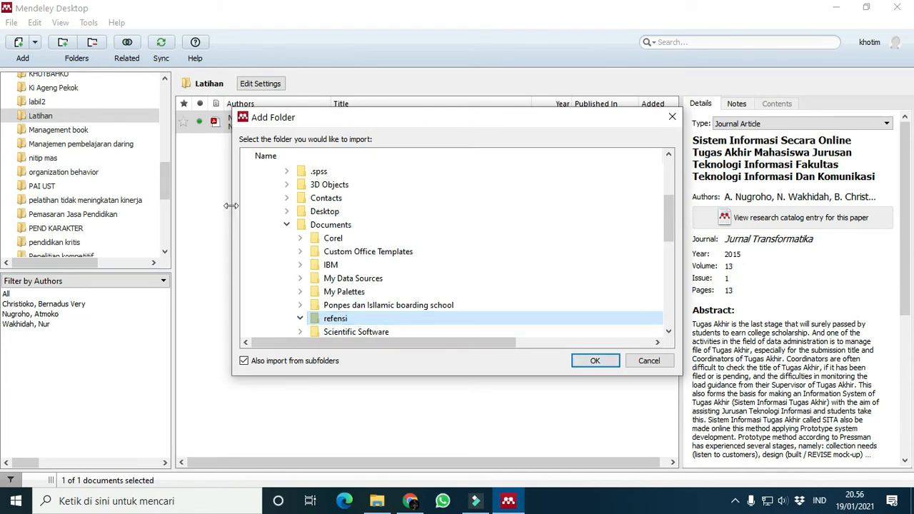
click(579, 364)
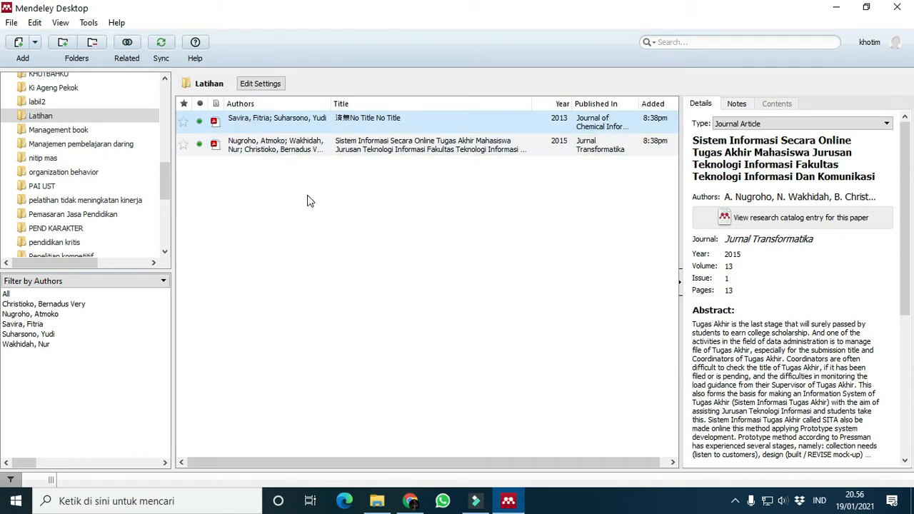
Step: Remove the 2013 "No Title" document from the Latihan folder while keeping it in the library
right_click(326, 127)
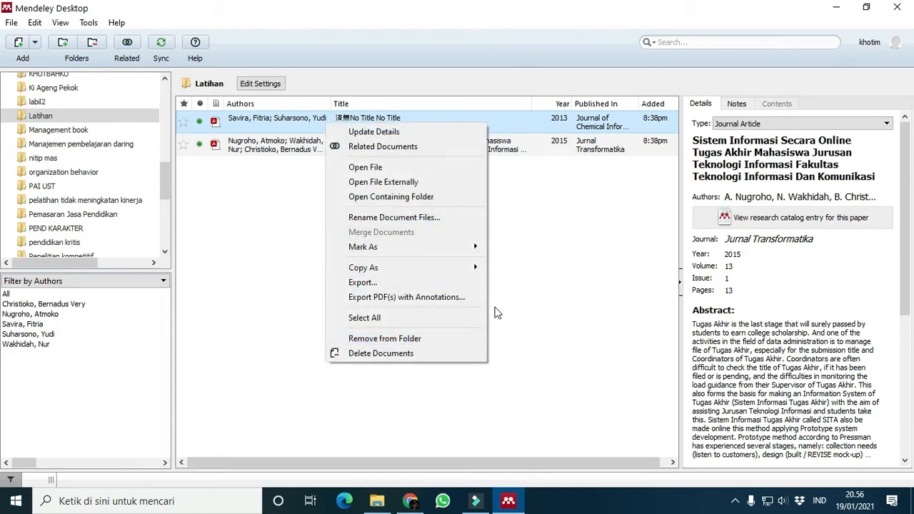
click(440, 332)
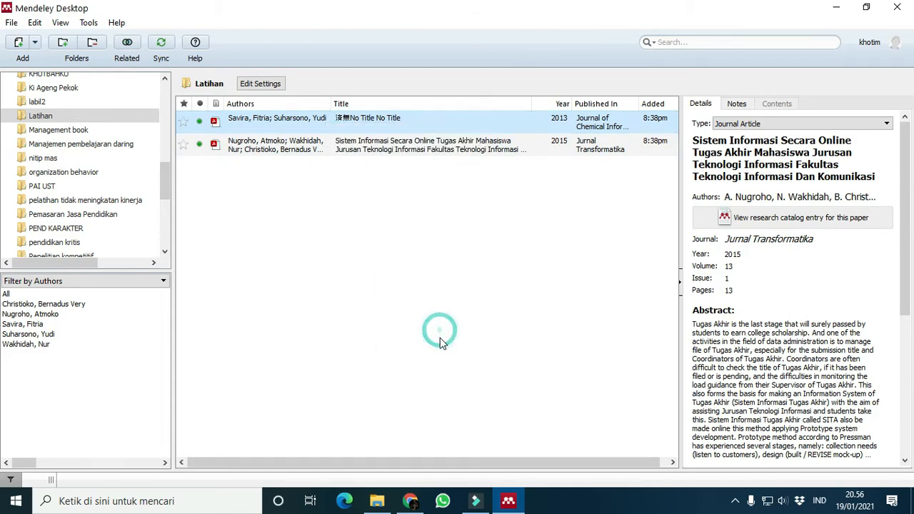
right_click(299, 127)
click(373, 342)
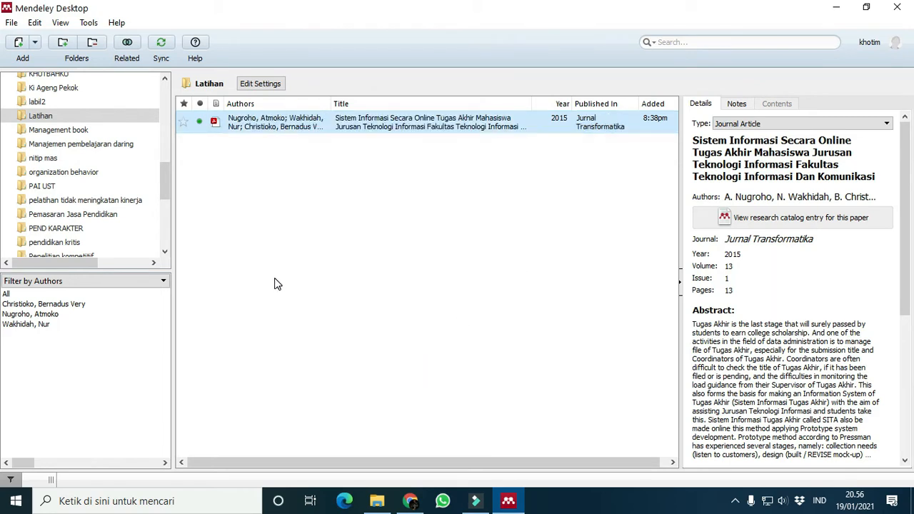
click(34, 42)
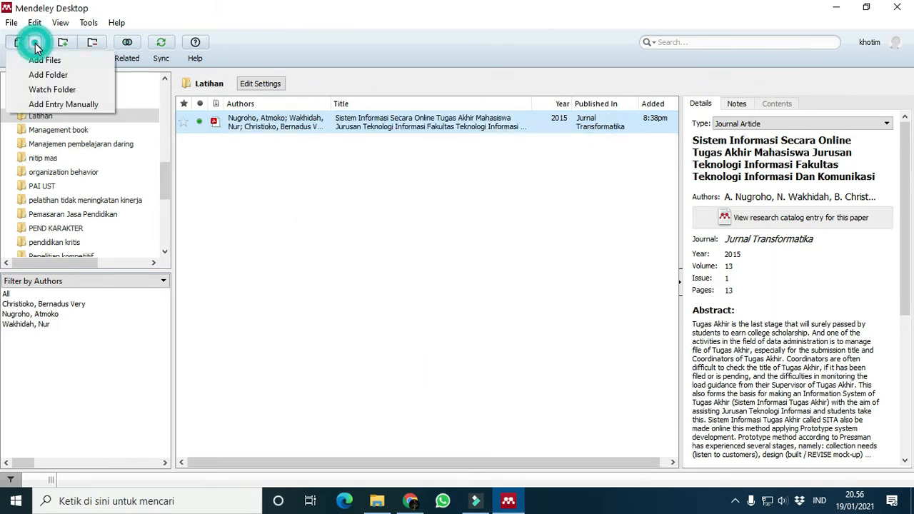
click(54, 105)
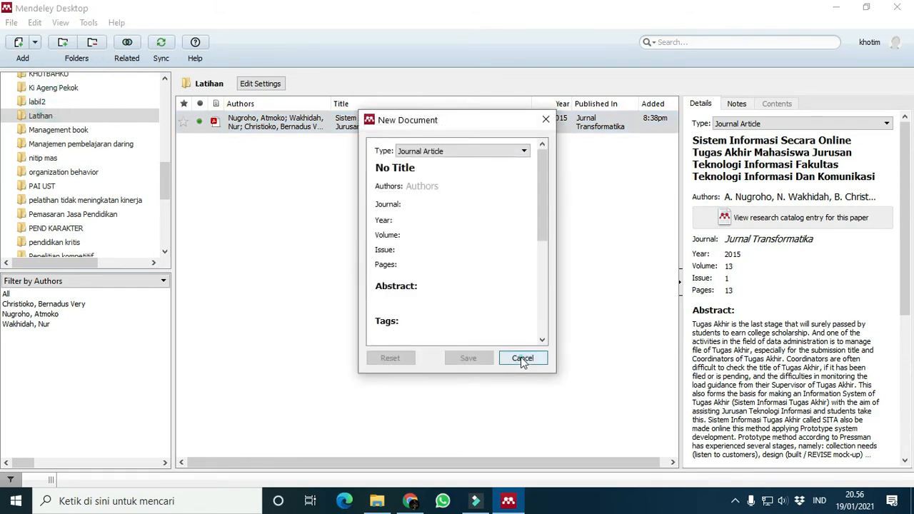
click(522, 359)
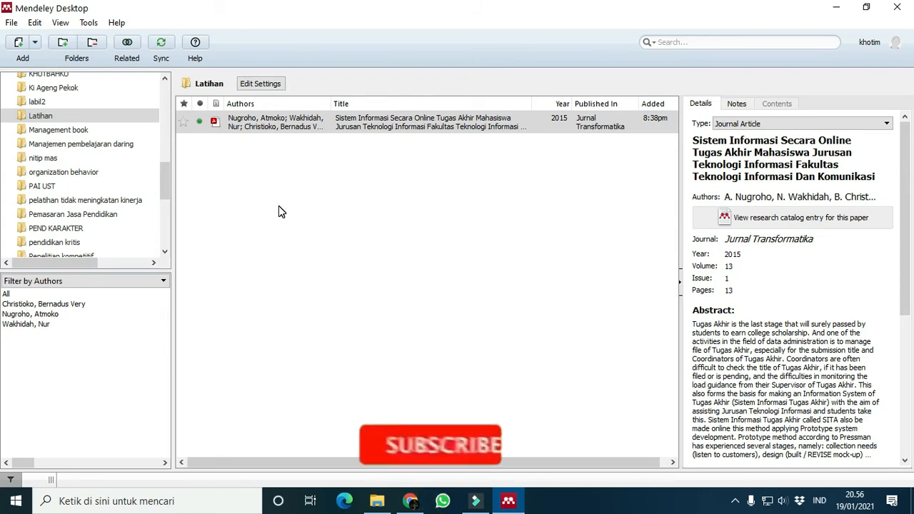
Step: Open the Strategic Human Resource Development PDF from the refensi folder in Foxit PhantomPDF and arrange it side by side with Mendeley Desktop
click(377, 502)
double_click(172, 89)
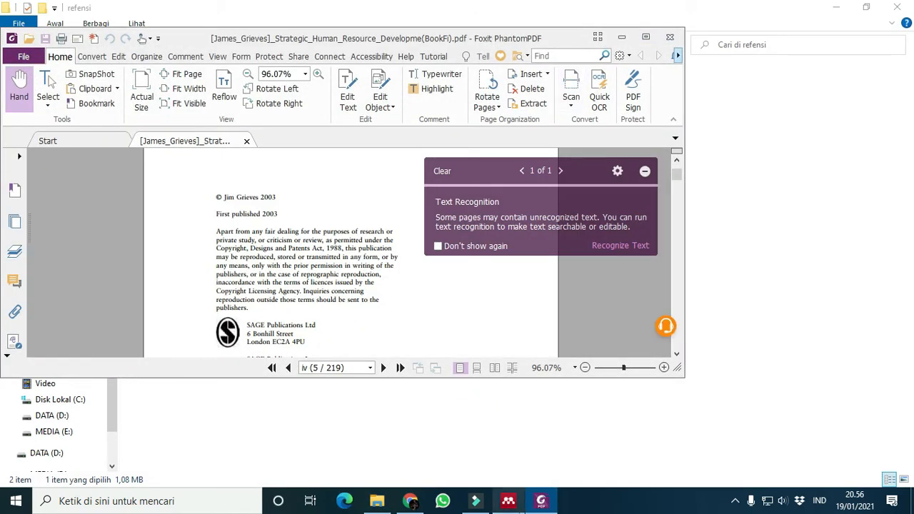
click(645, 37)
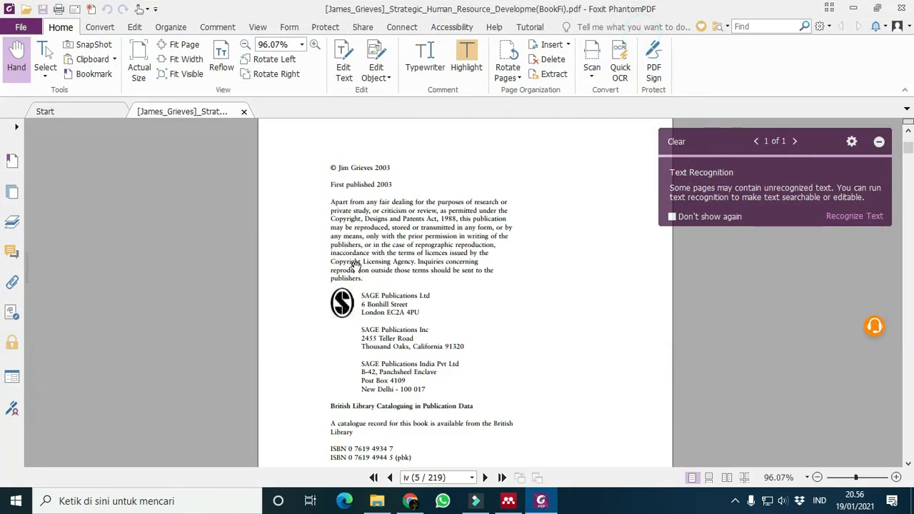
drag(658, 20, 1, 200)
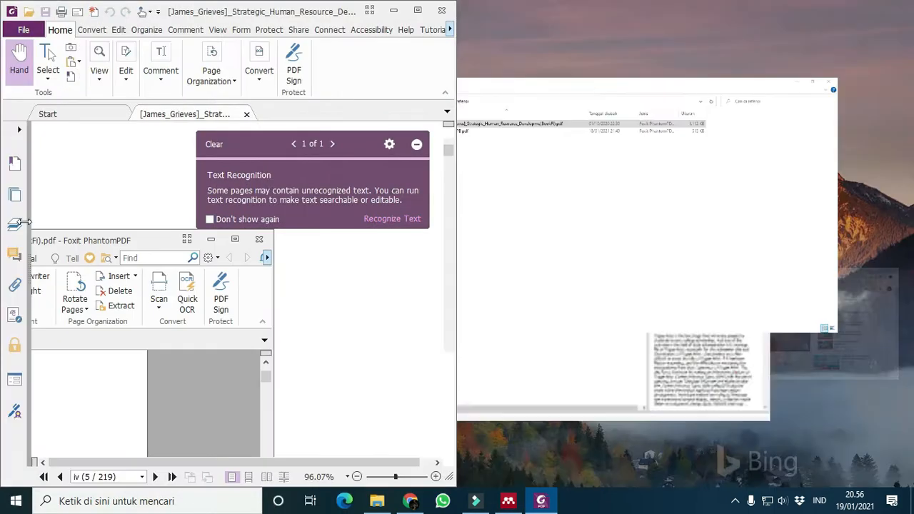
click(672, 285)
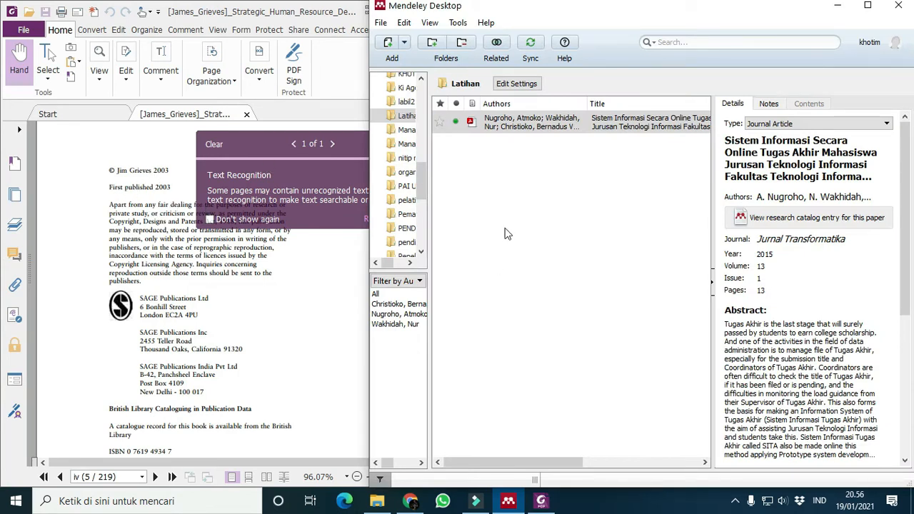
Step: Start a manual entry in the Latihan folder and bring up the book's title page in the PDF, with the text recognition notice collapsed
click(405, 44)
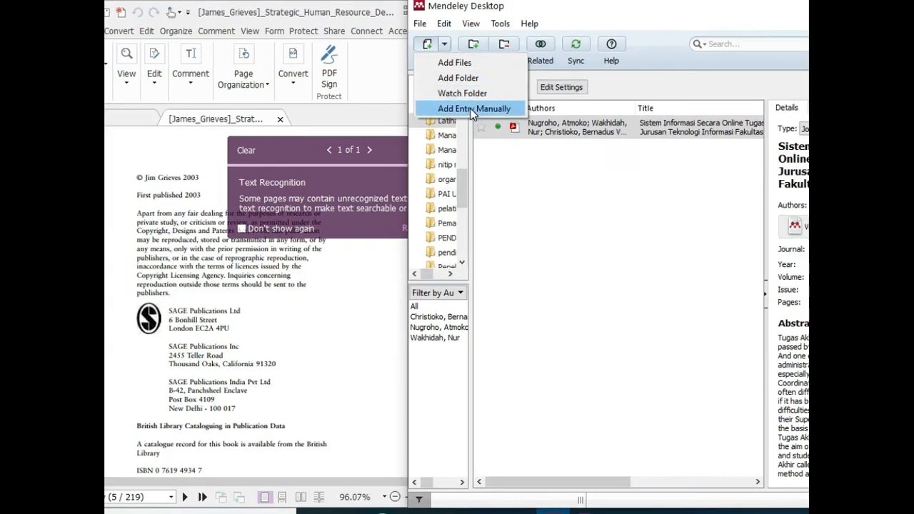
click(472, 111)
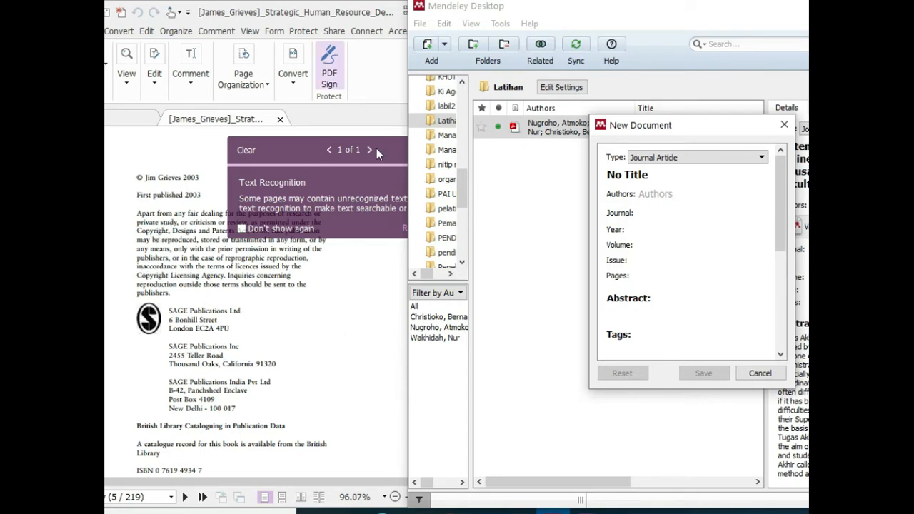
click(389, 13)
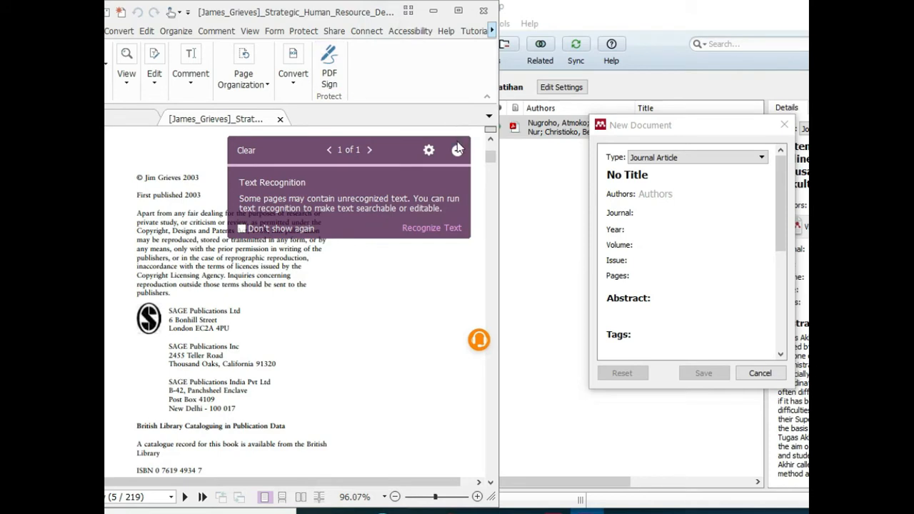
click(458, 150)
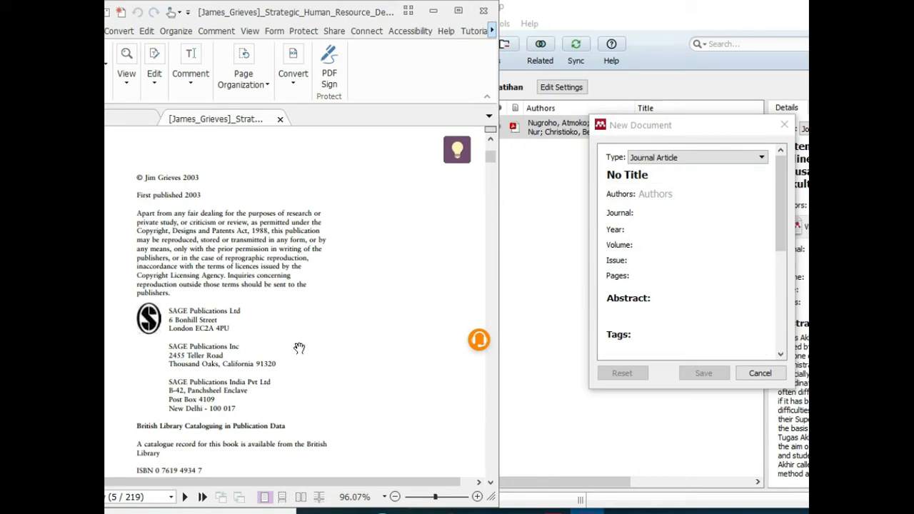
scroll(299, 348, up, 5)
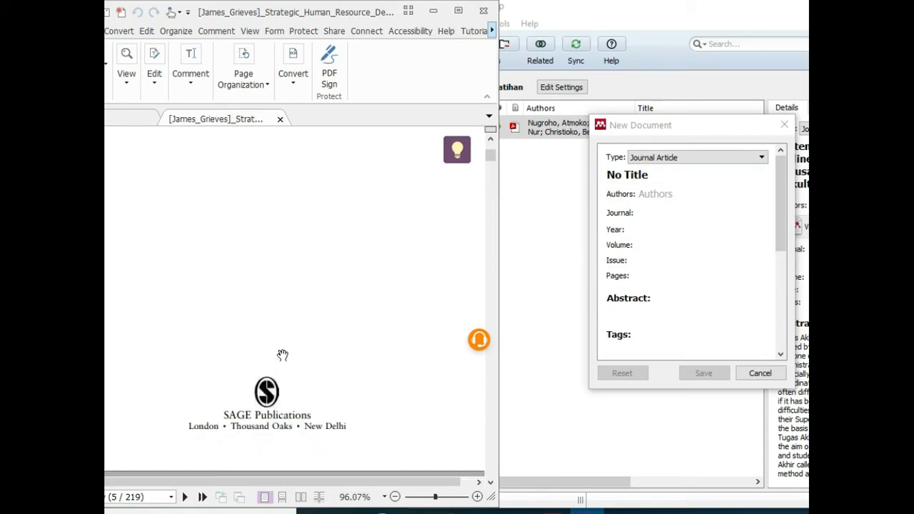
Step: Set the new document's type to Book and look through the other available document types
click(664, 158)
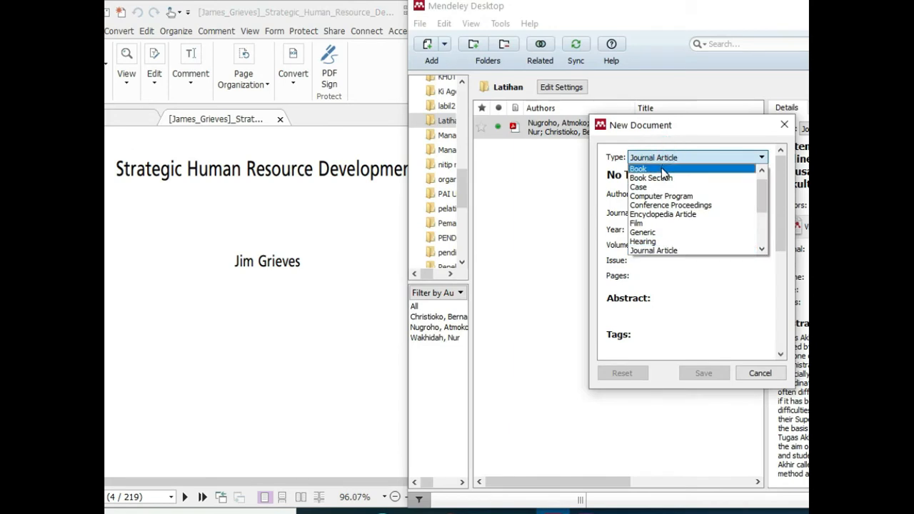
click(663, 170)
click(665, 157)
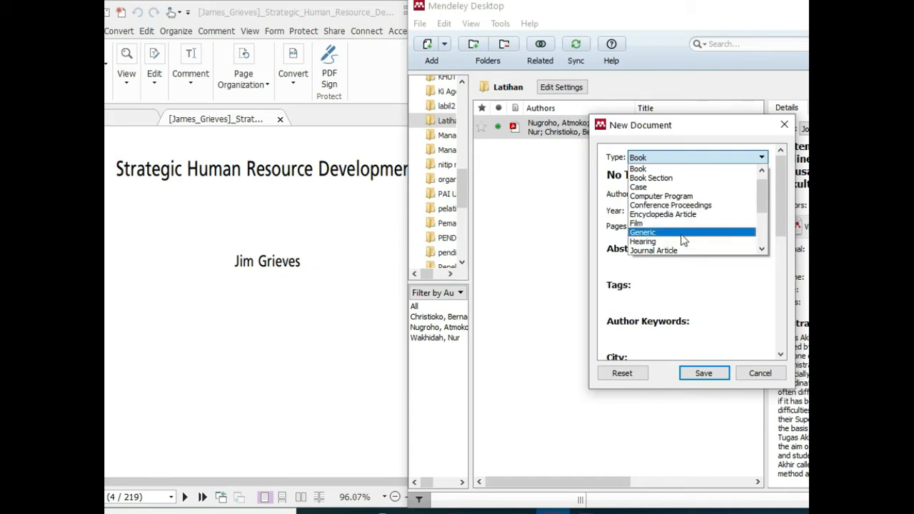
scroll(672, 239, down, 1)
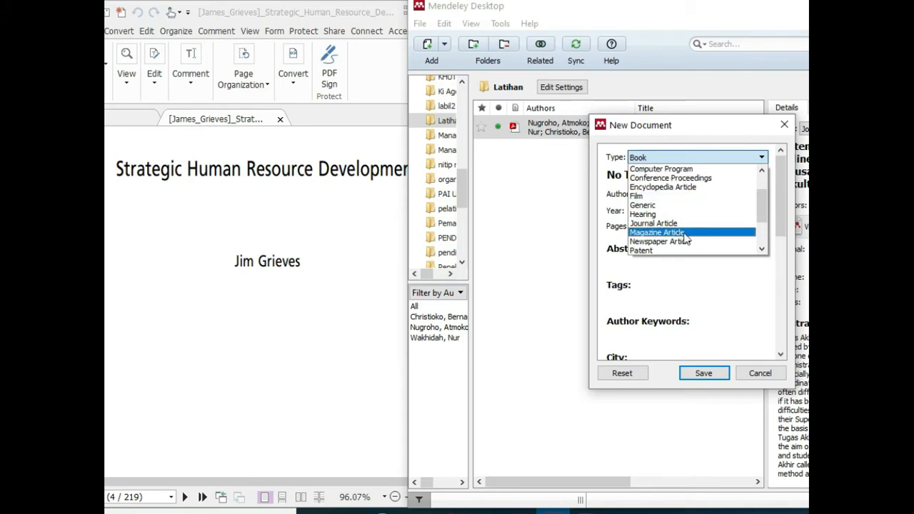
scroll(694, 243, down, 1)
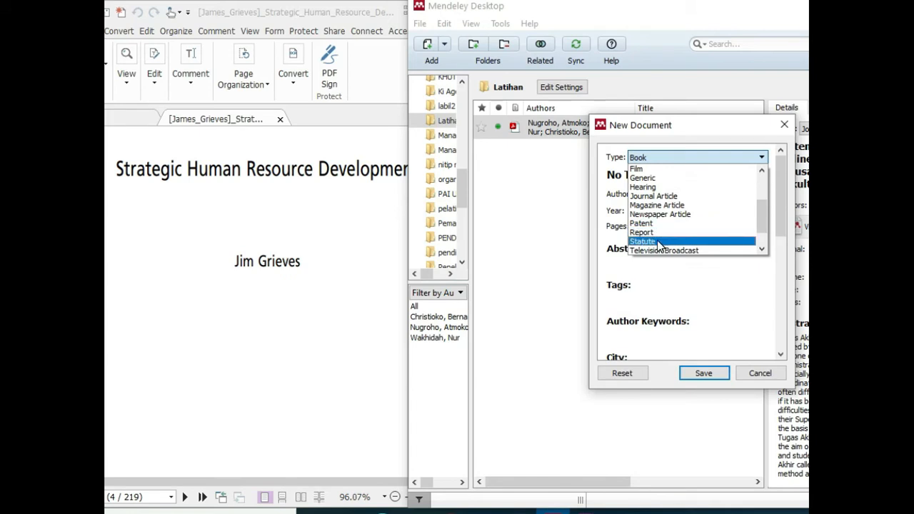
scroll(659, 245, down, 1)
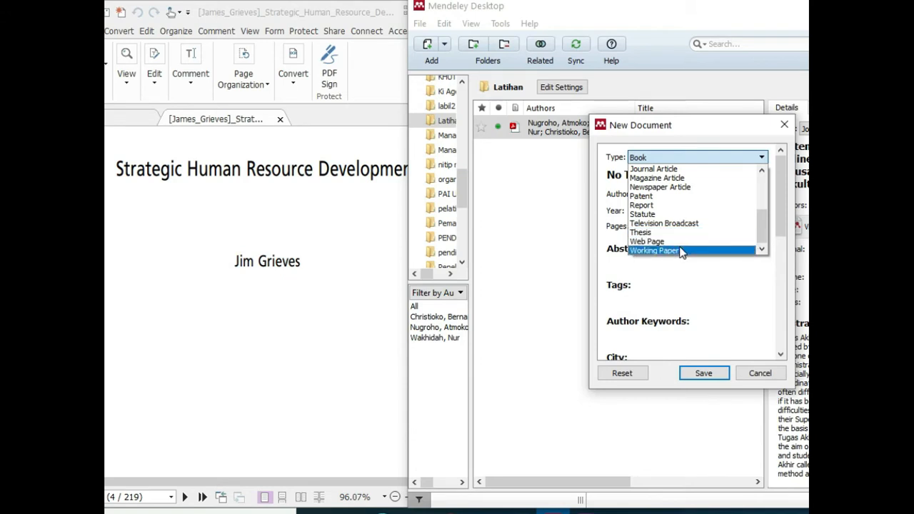
scroll(680, 207, up, 4)
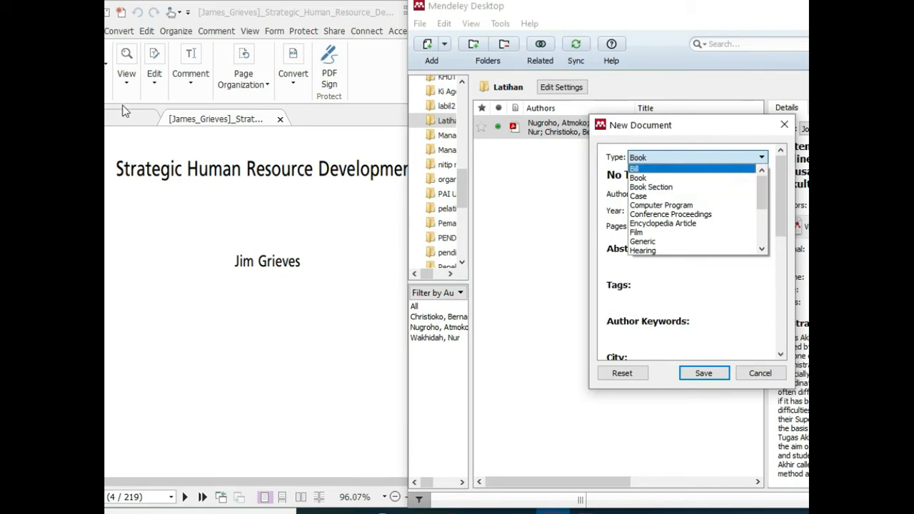
Step: Keep the new document's type as Book and title it "Strategic Human Resource Development" from the PDF's title page
click(643, 178)
scroll(263, 270, up, 3)
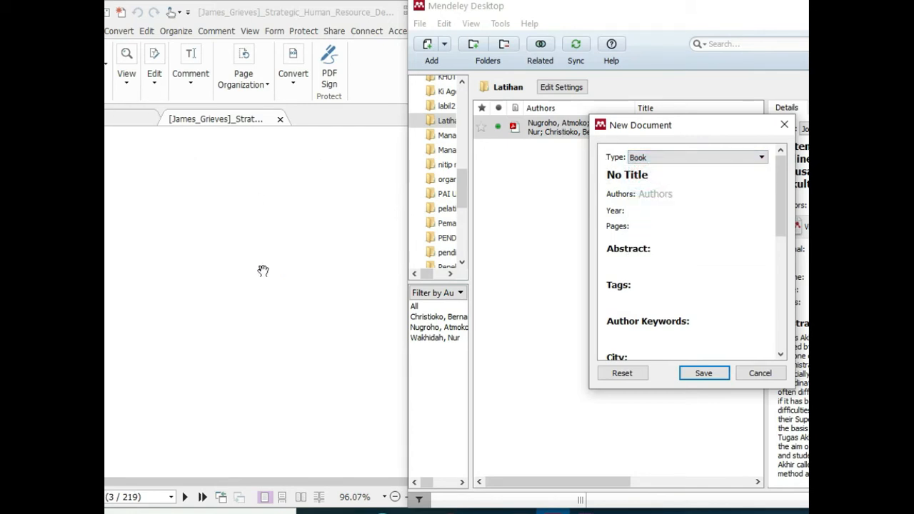
scroll(263, 270, down, 3)
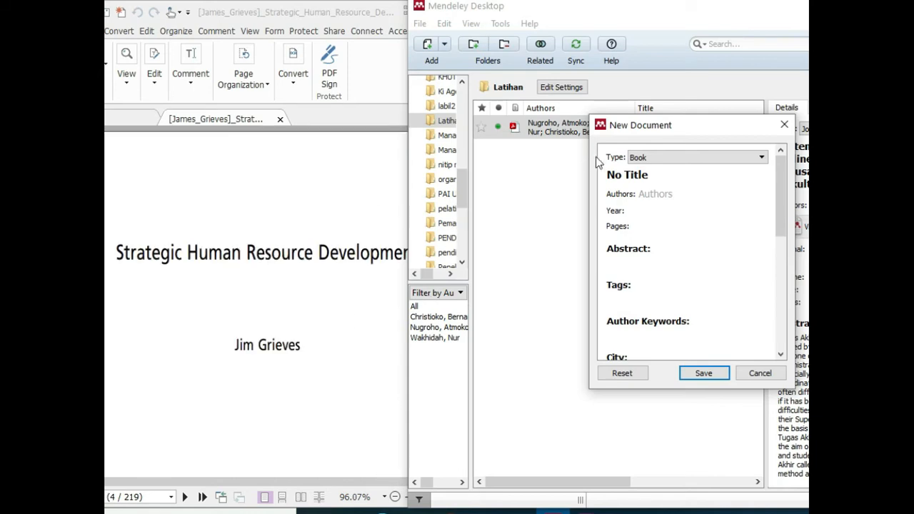
click(666, 175)
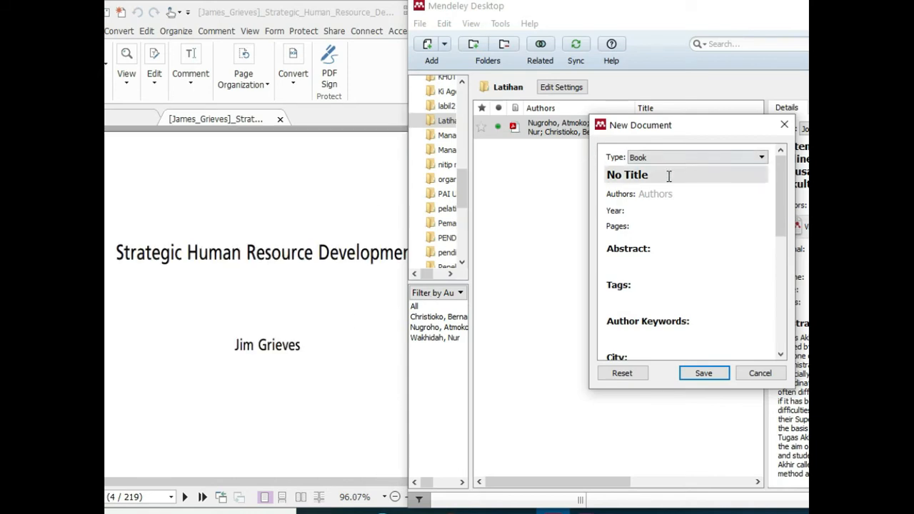
double_click(664, 175)
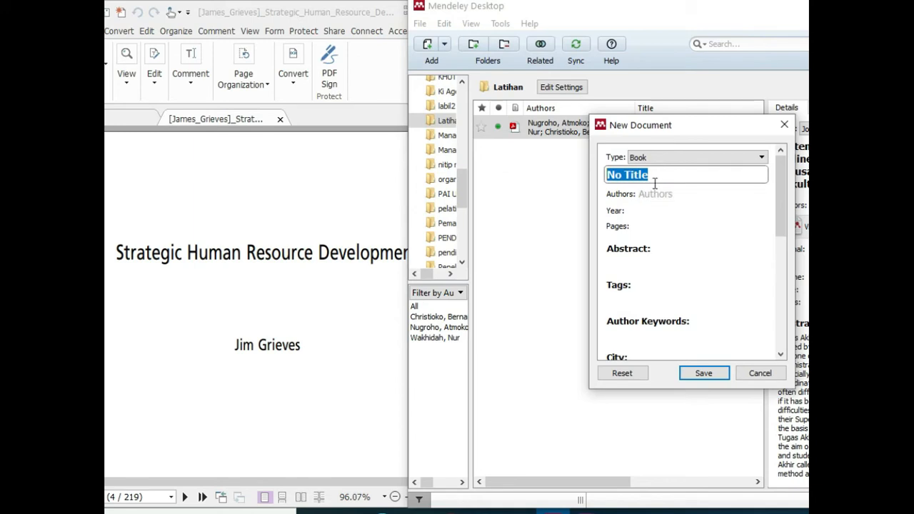
key(BackSpace)
text(St)
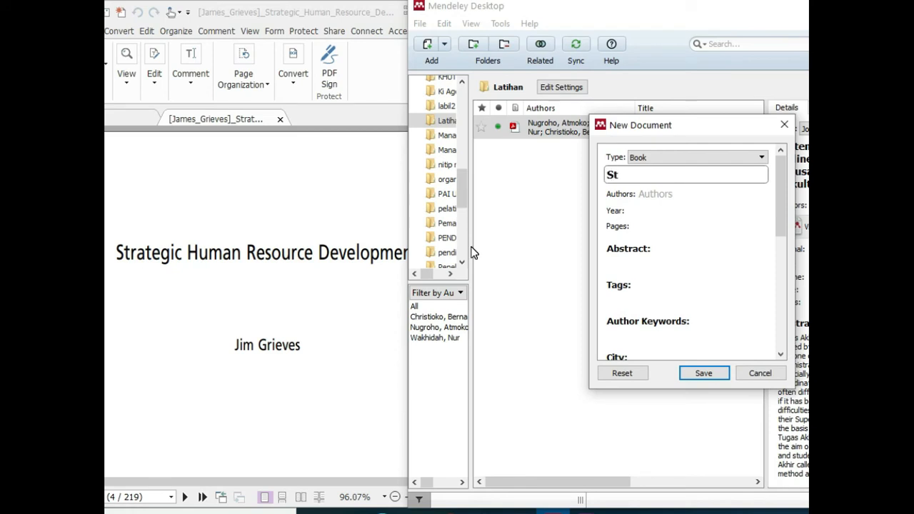
text(rategic Human Resource)
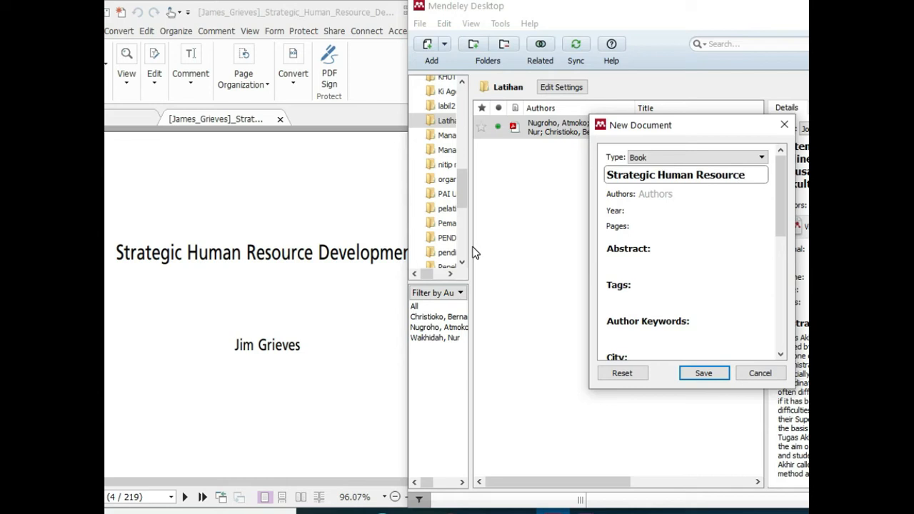
text(velopment)
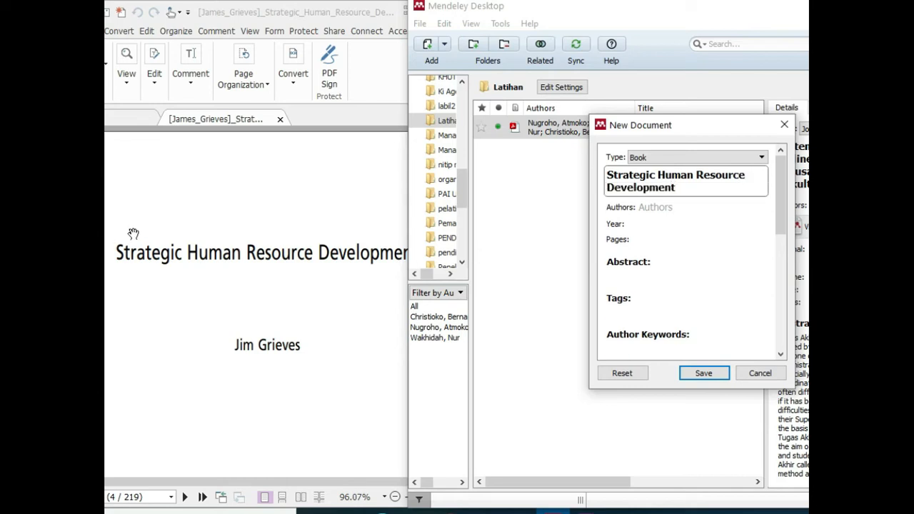
Step: Enter the book's author with last name before first name, and set the year to 2003 from the PDF's copyright page
click(133, 233)
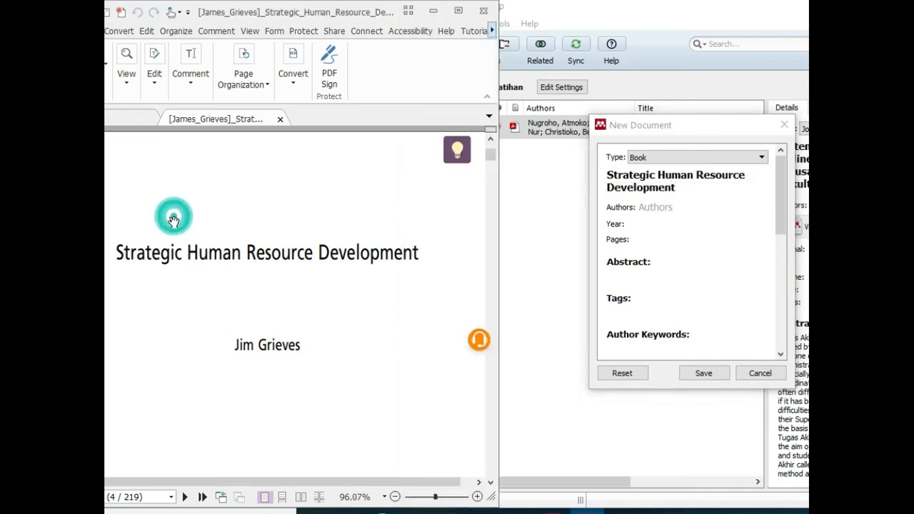
scroll(317, 240, down, 2)
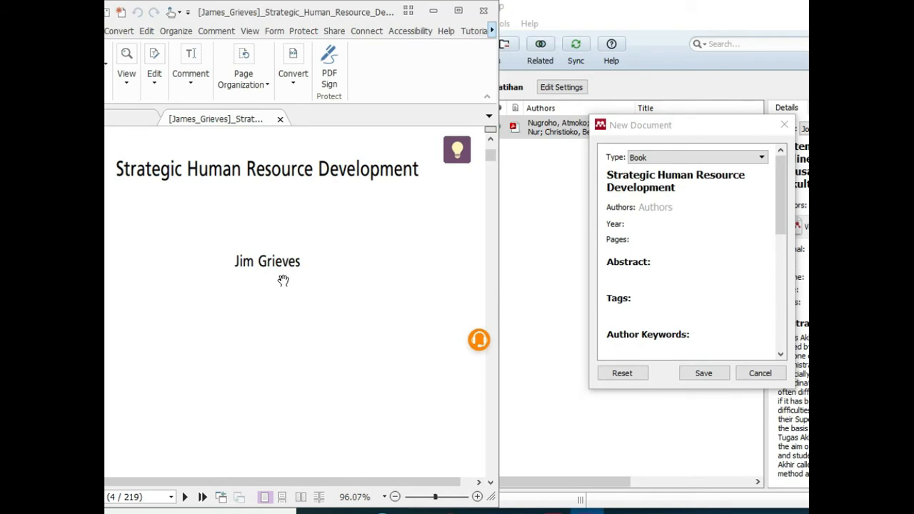
click(688, 208)
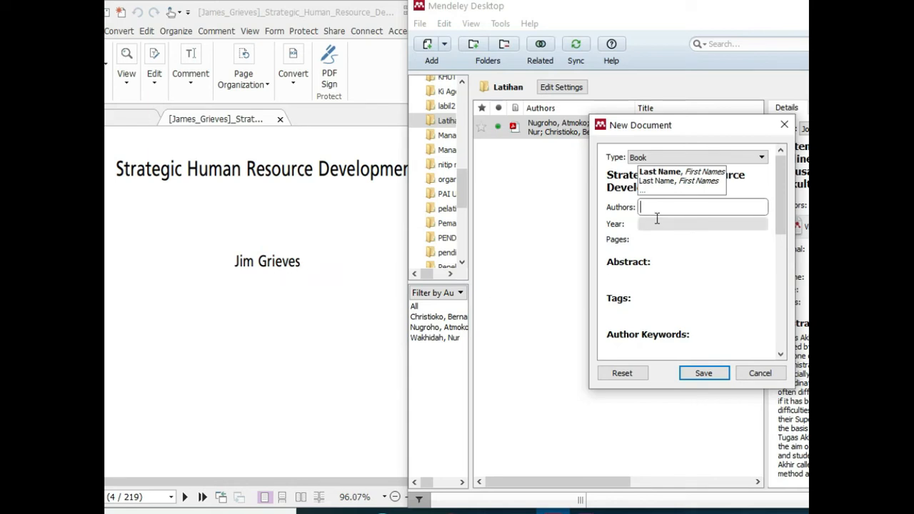
text(G)
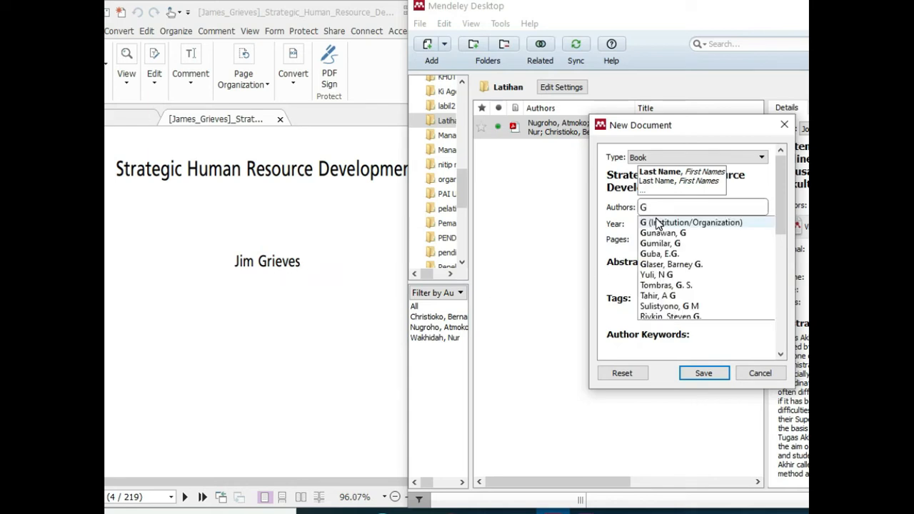
text(rieve)
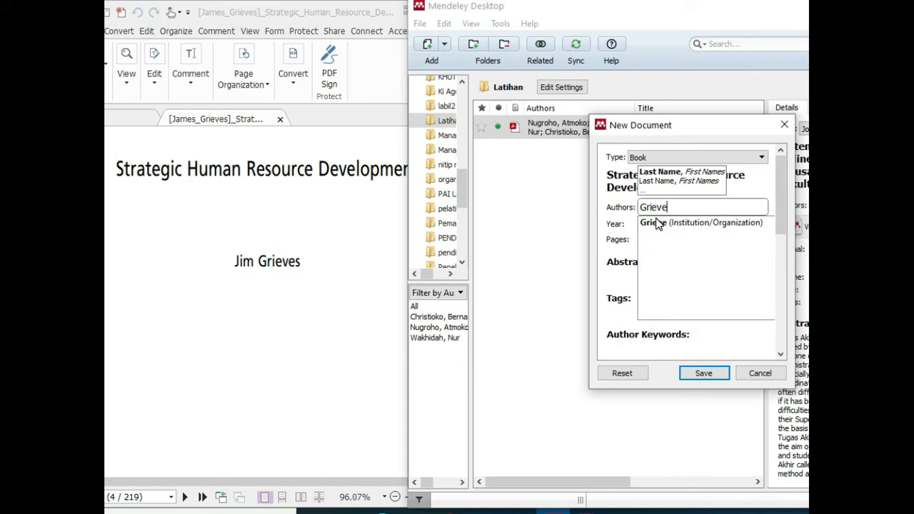
text(s)
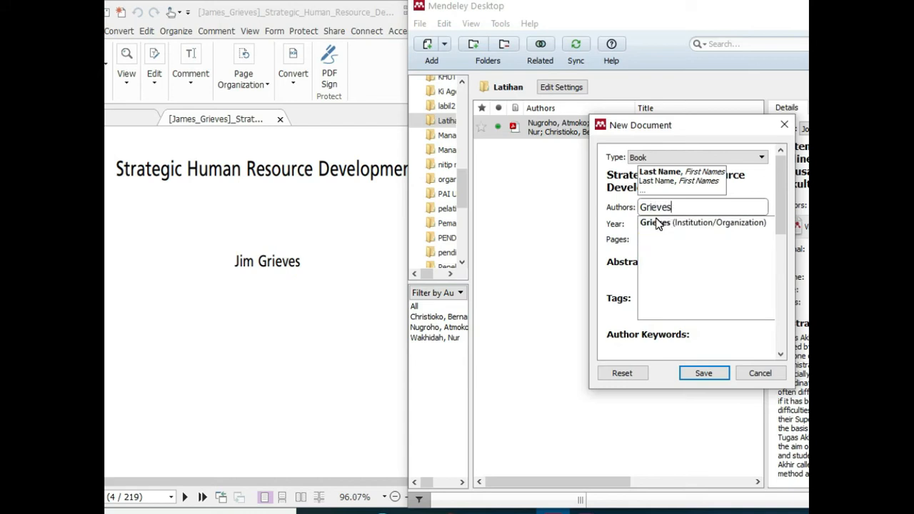
text(, )
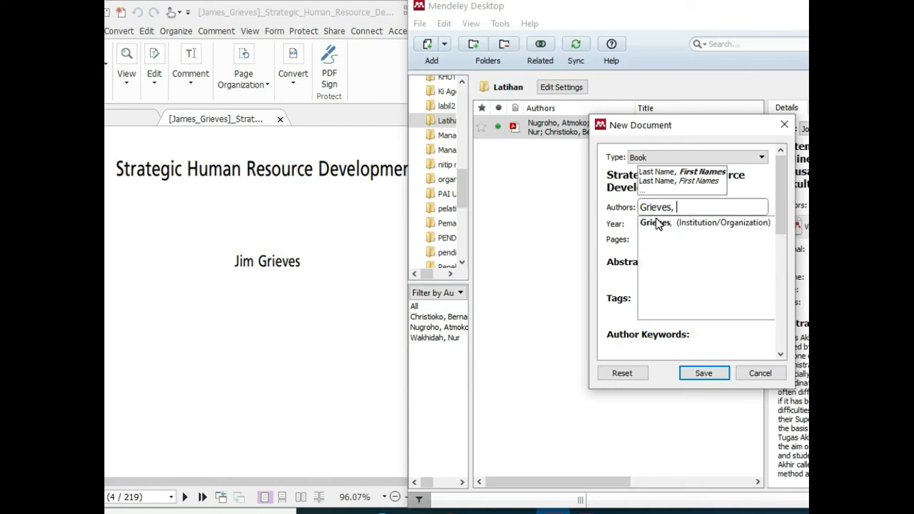
text(Jim)
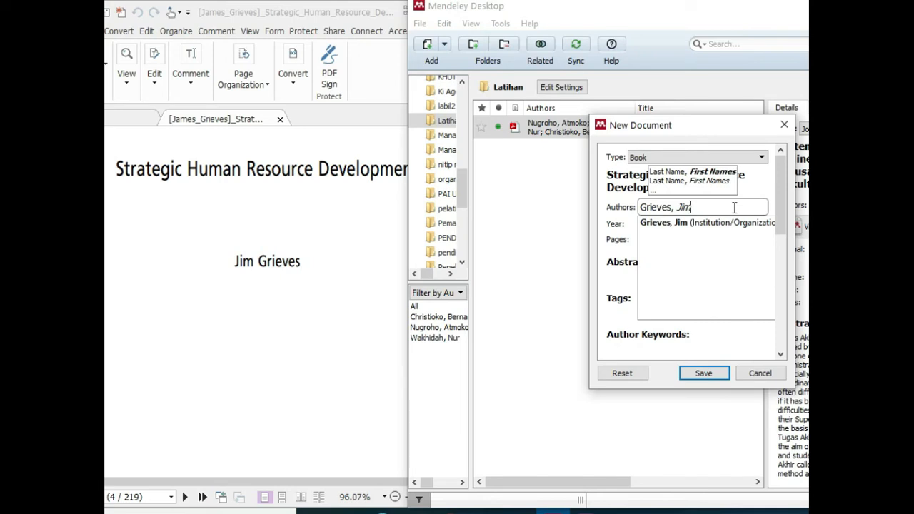
key(Return)
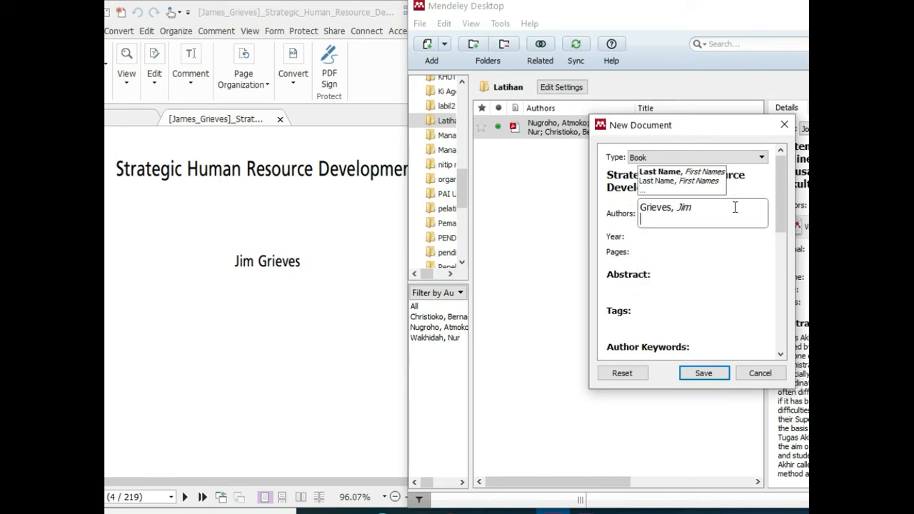
key(BackSpace)
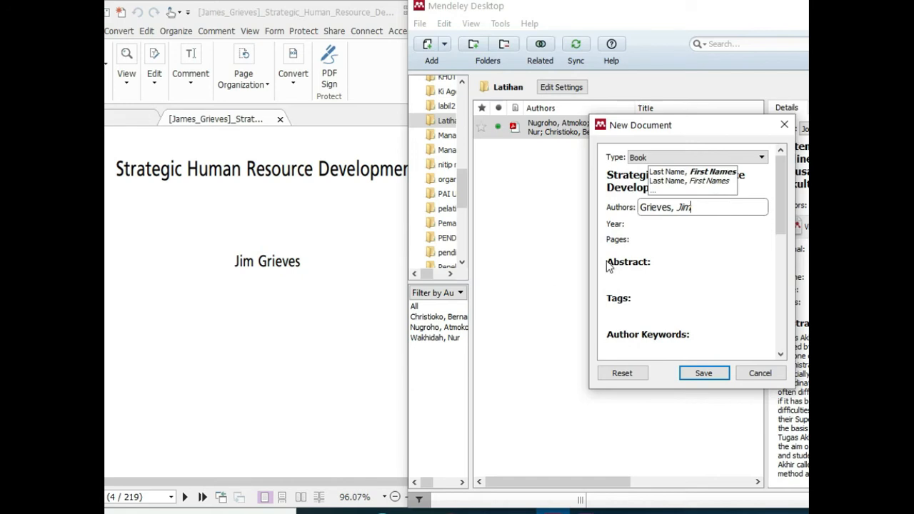
click(663, 225)
scroll(356, 286, down, 5)
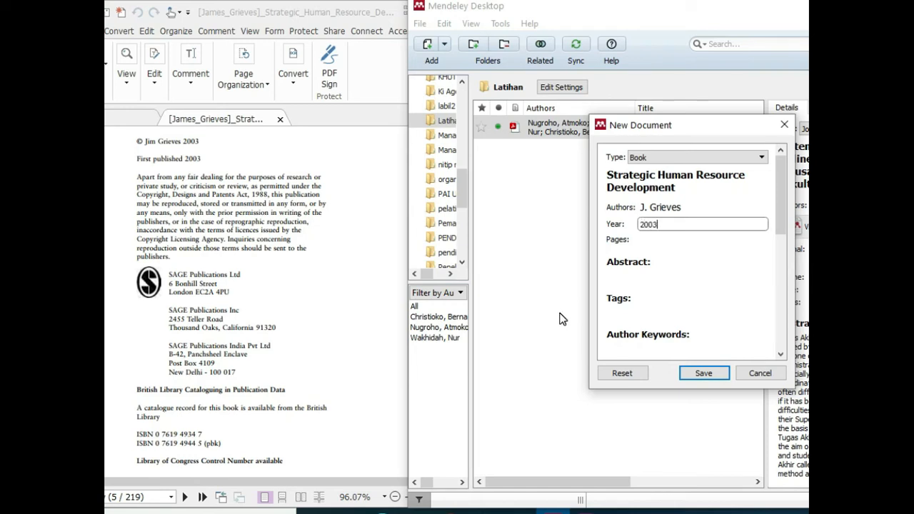
Step: Look up the last page number at the end of the PDF and enter 2010 as the book's pages
click(643, 240)
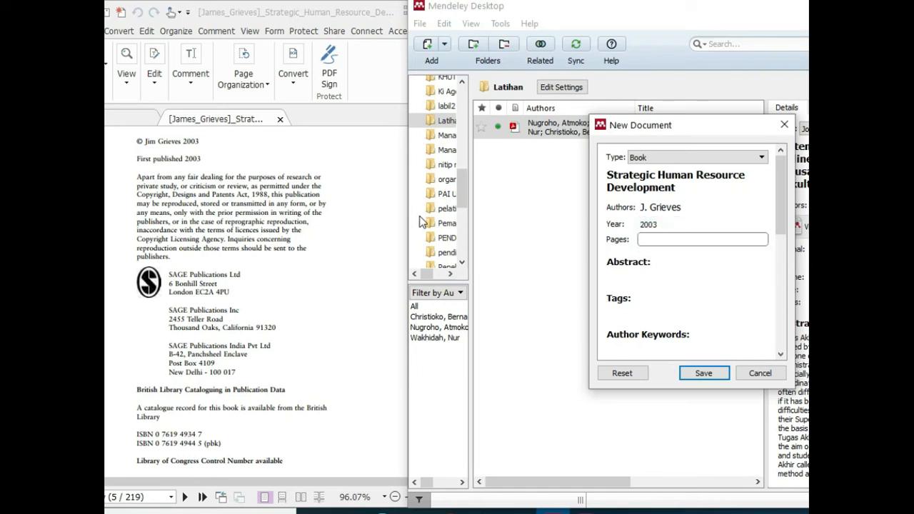
scroll(302, 285, down, 3)
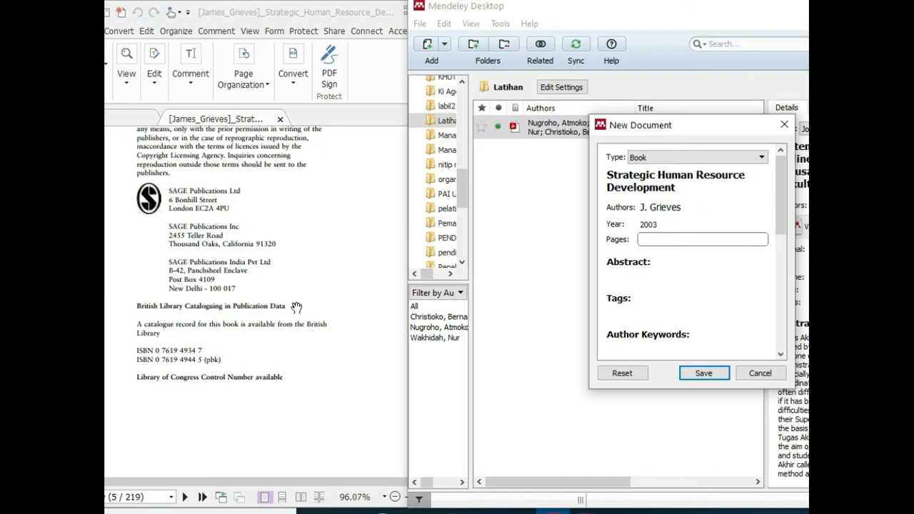
scroll(297, 308, up, 2)
click(288, 289)
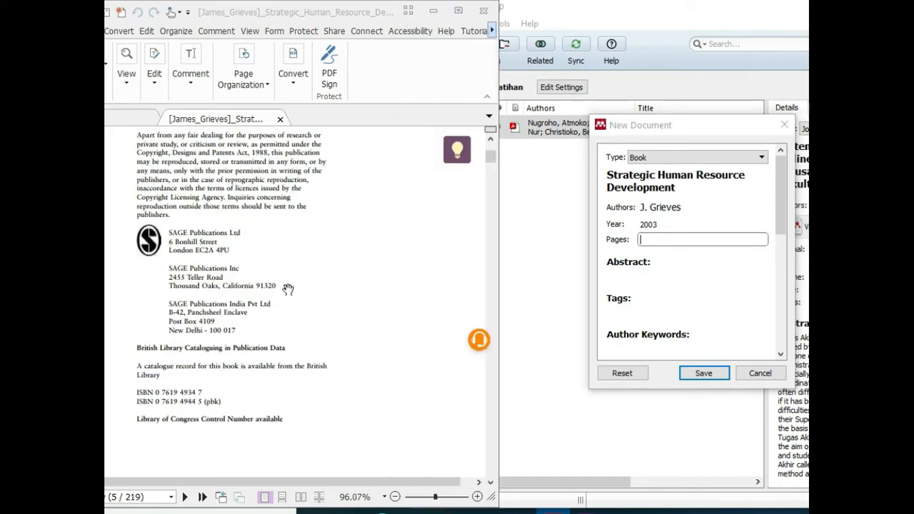
drag(494, 163, 514, 478)
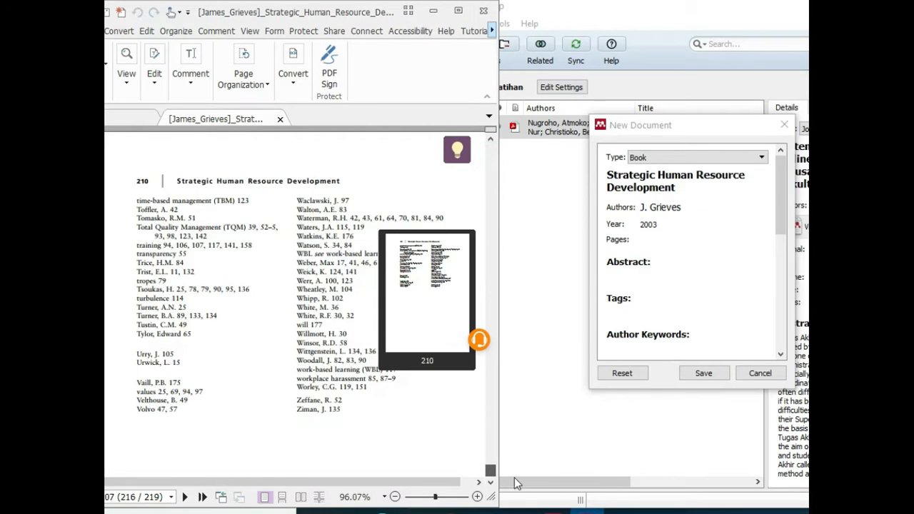
scroll(218, 331, up, 1)
scroll(193, 292, down, 4)
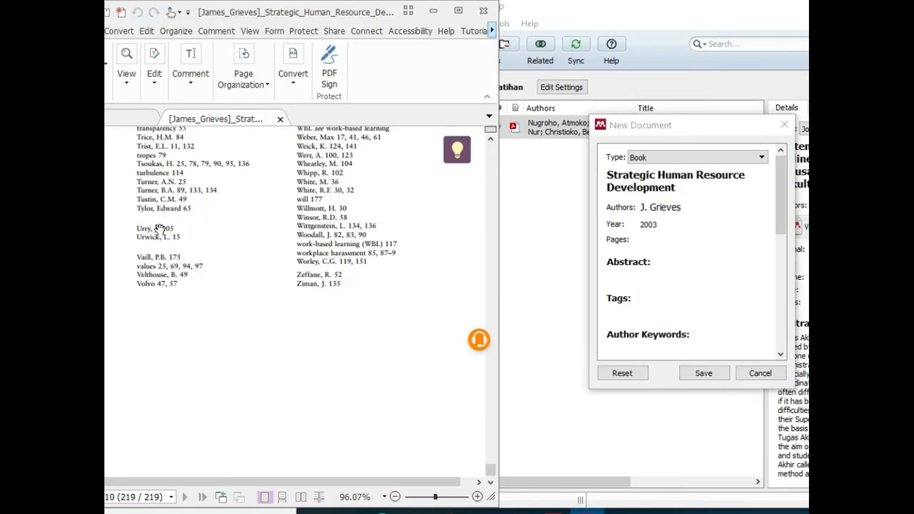
scroll(229, 255, up, 1)
click(664, 238)
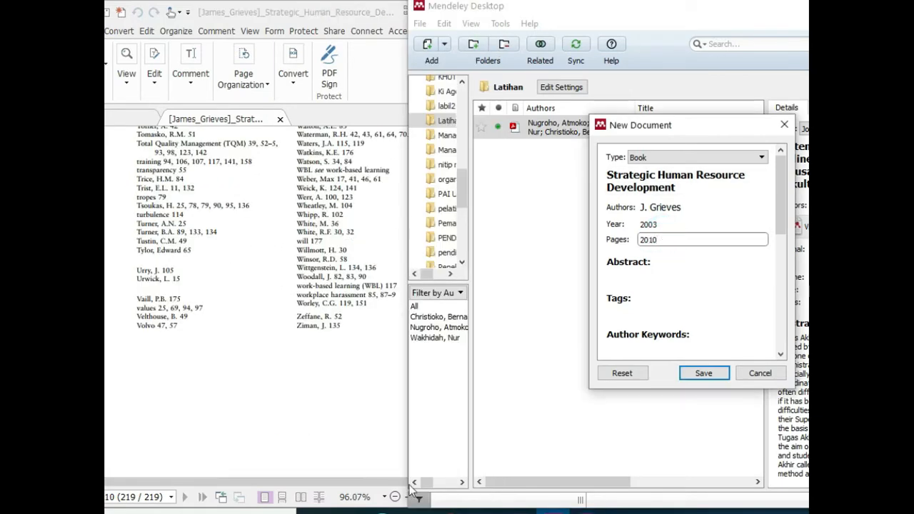
Step: Return the PDF to the copyright page with the publisher's address and set the book's city to London
scroll(353, 343, up, 2)
click(353, 343)
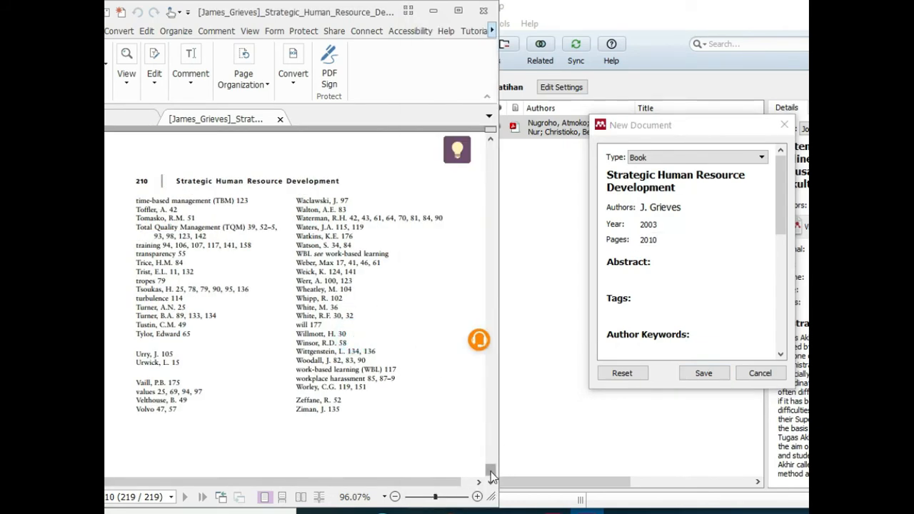
drag(499, 466, 491, 151)
scroll(380, 252, down, 1)
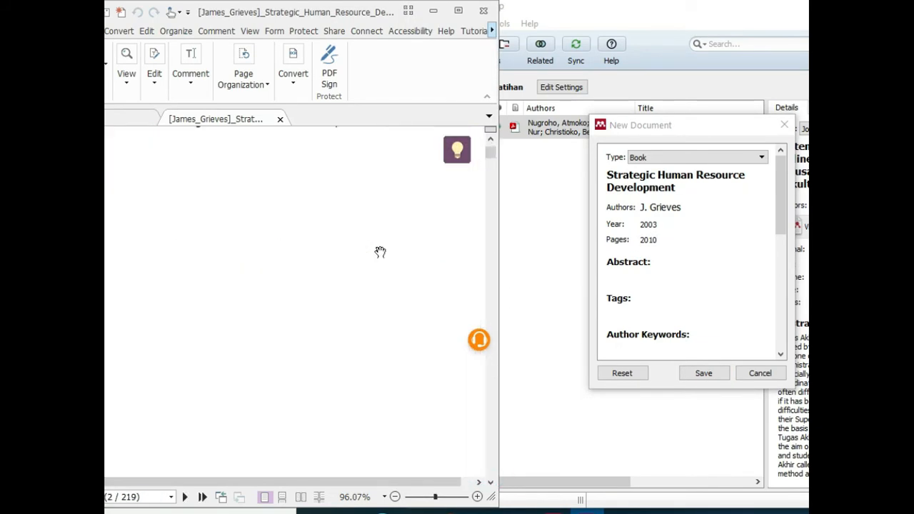
scroll(739, 259, down, 3)
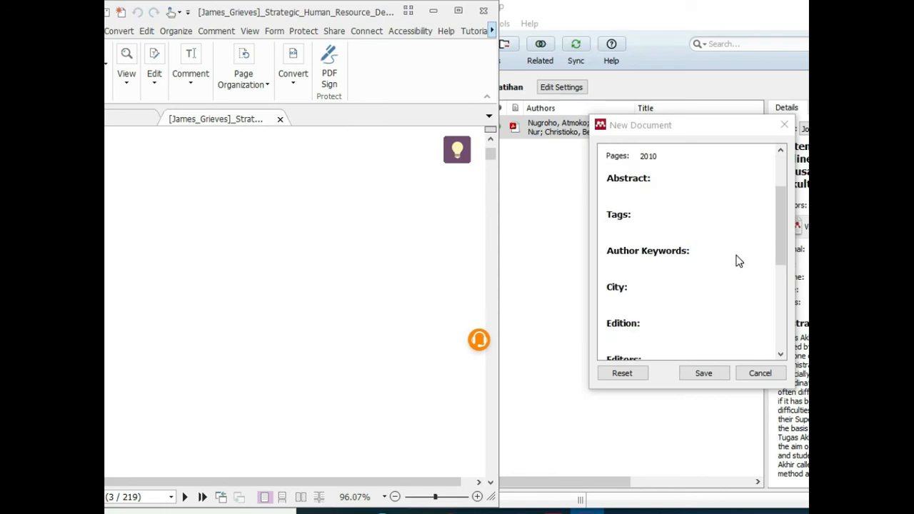
click(619, 299)
click(253, 267)
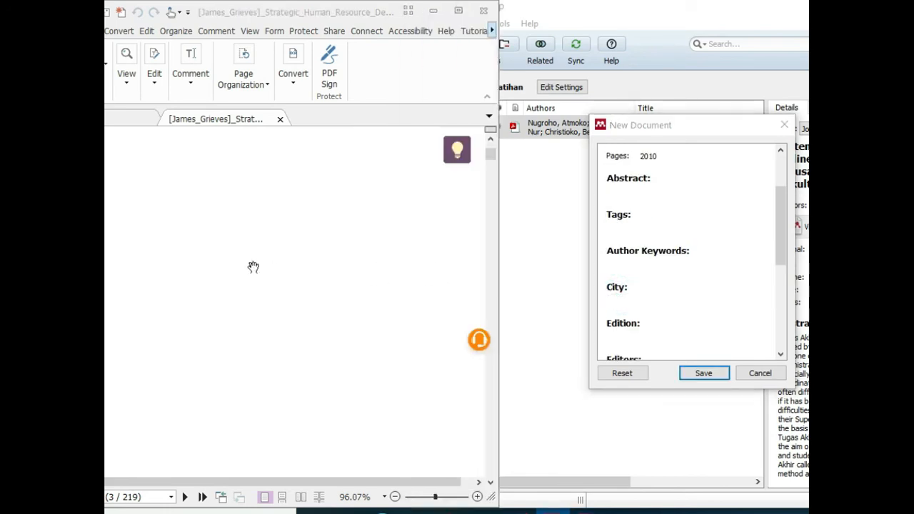
scroll(253, 268, down, 3)
scroll(253, 267, down, 5)
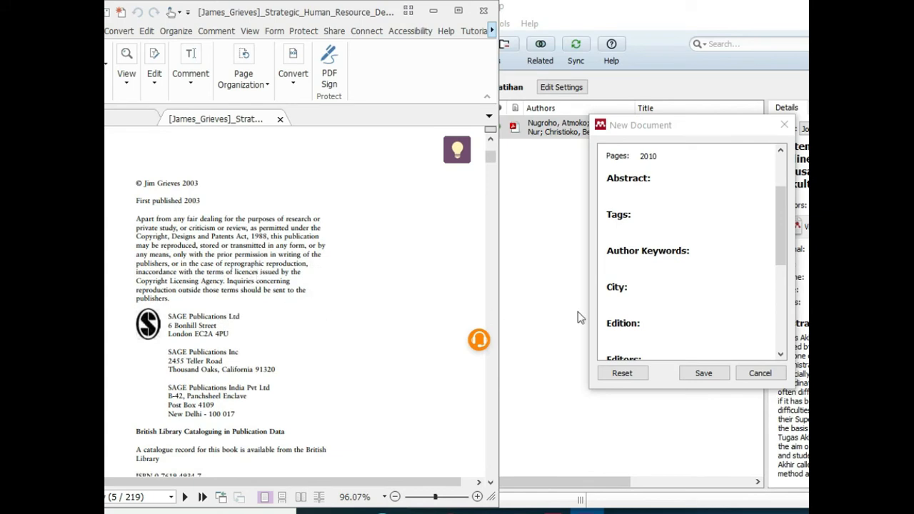
click(645, 300)
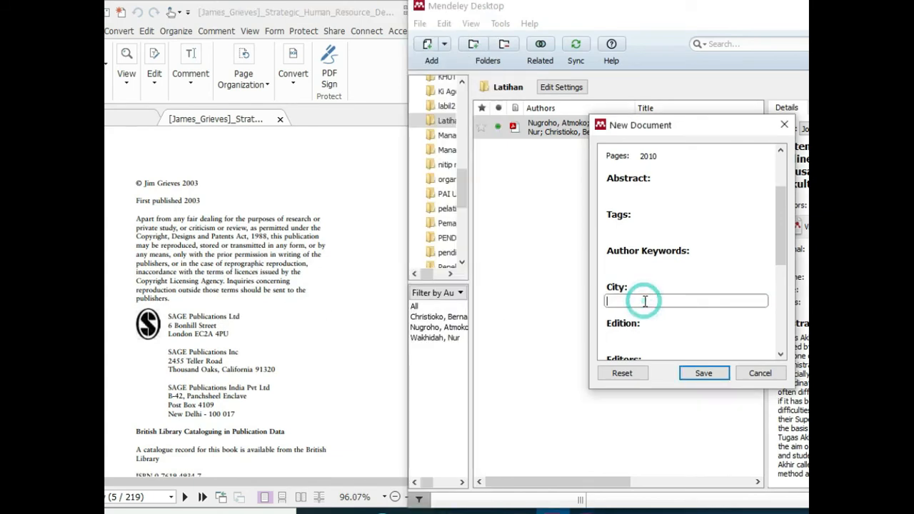
text(Lo)
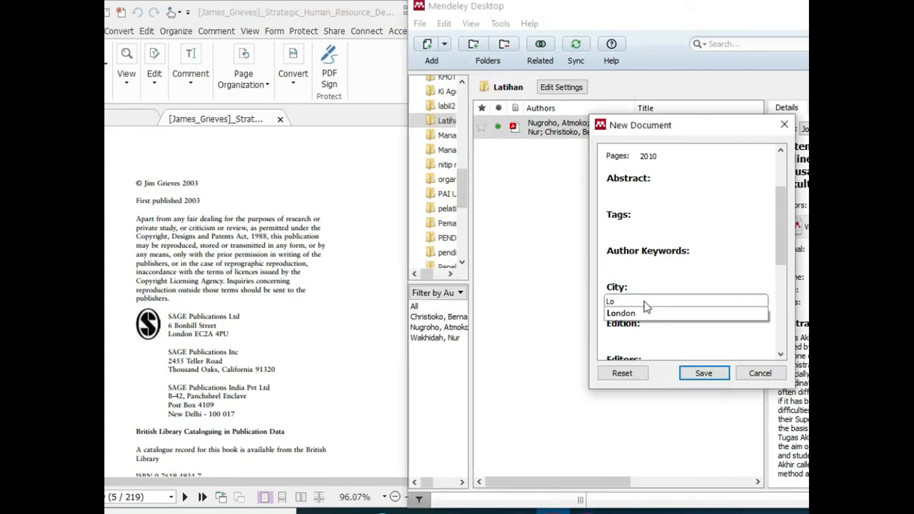
text(ndon)
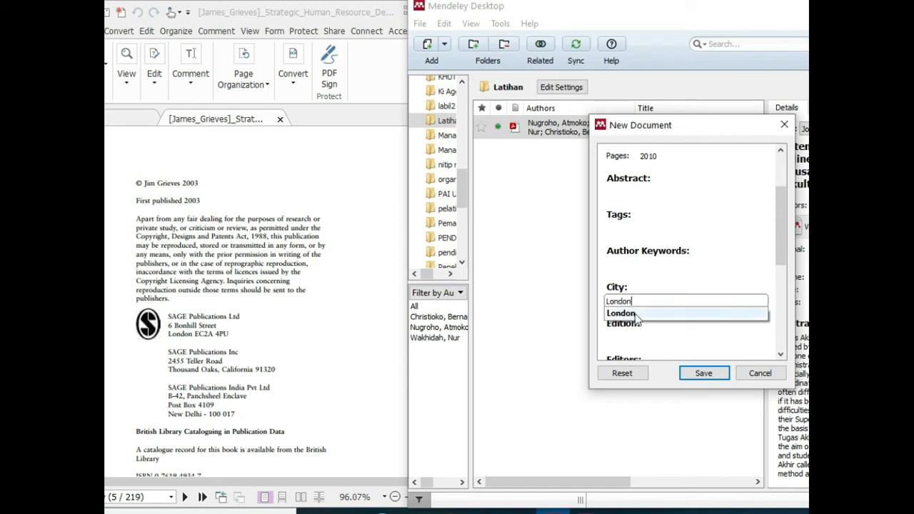
click(647, 313)
Step: Set the book's publisher to SAGE Publication, as given on the PDF's copyright page
scroll(671, 309, down, 3)
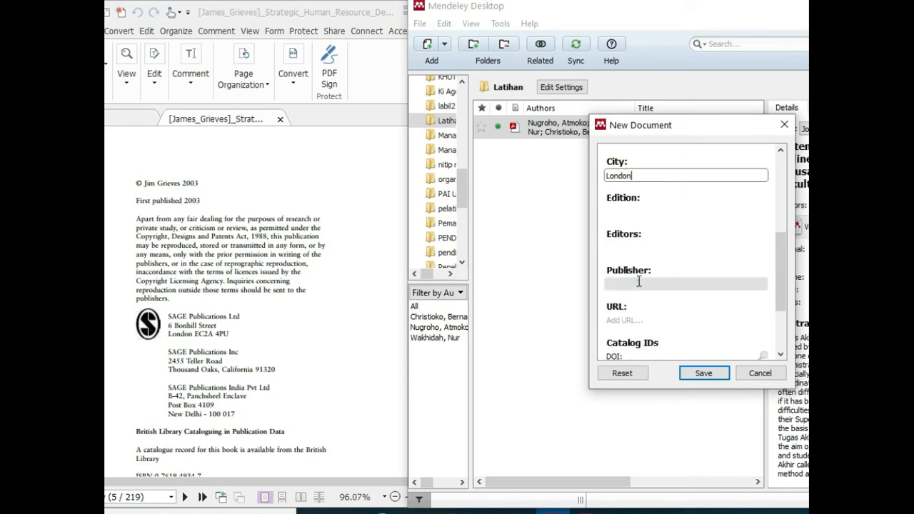
click(647, 284)
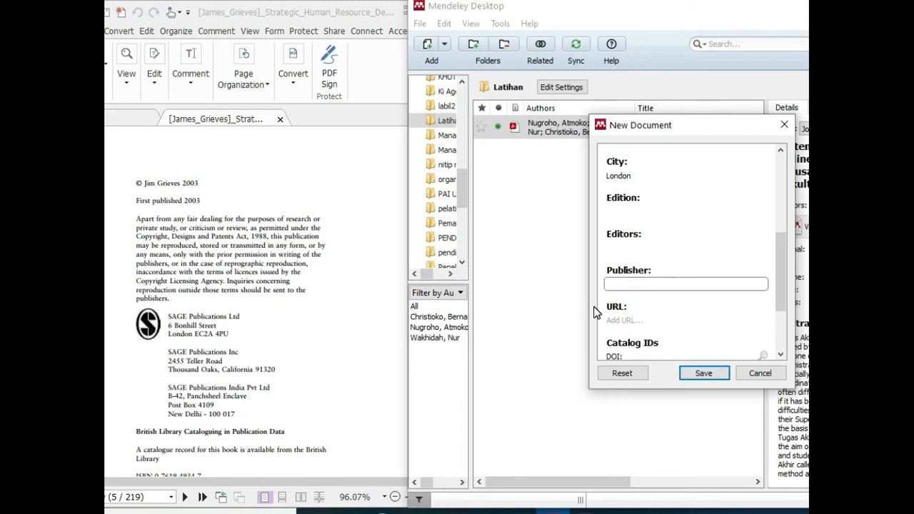
text(SAGE)
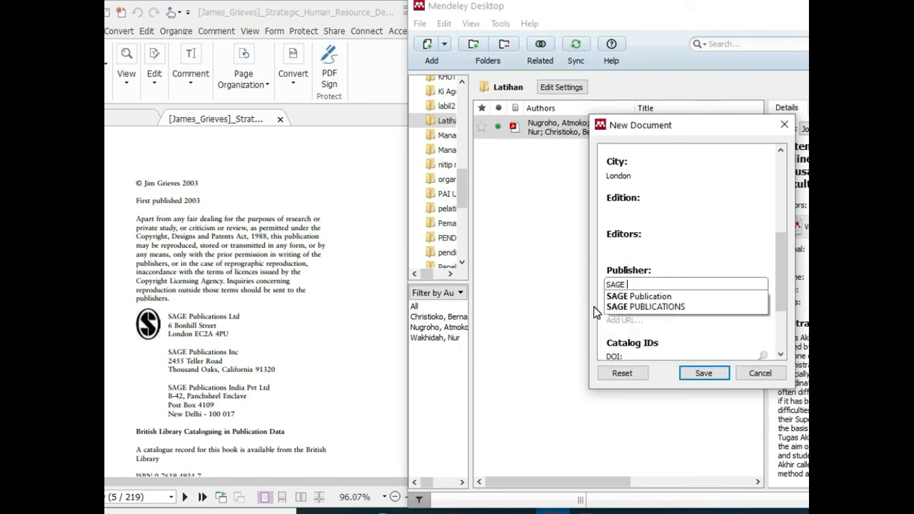
text( Pub)
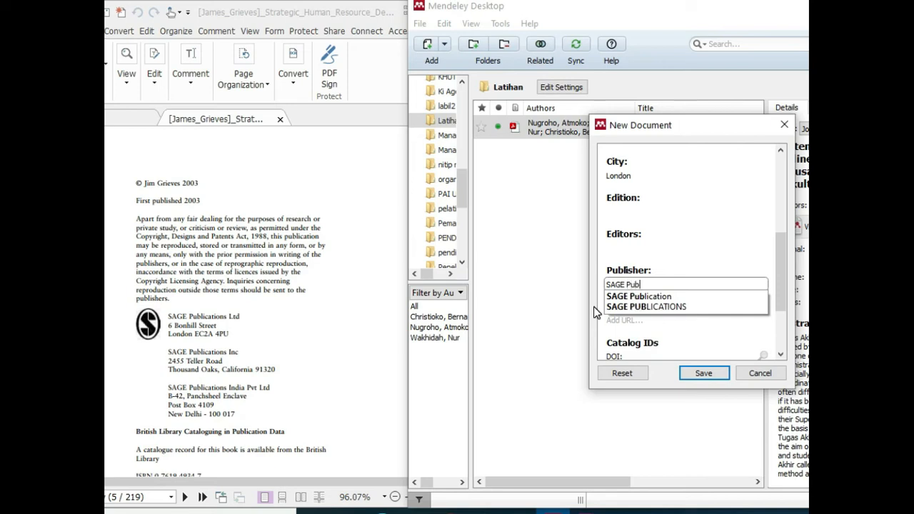
text(lication)
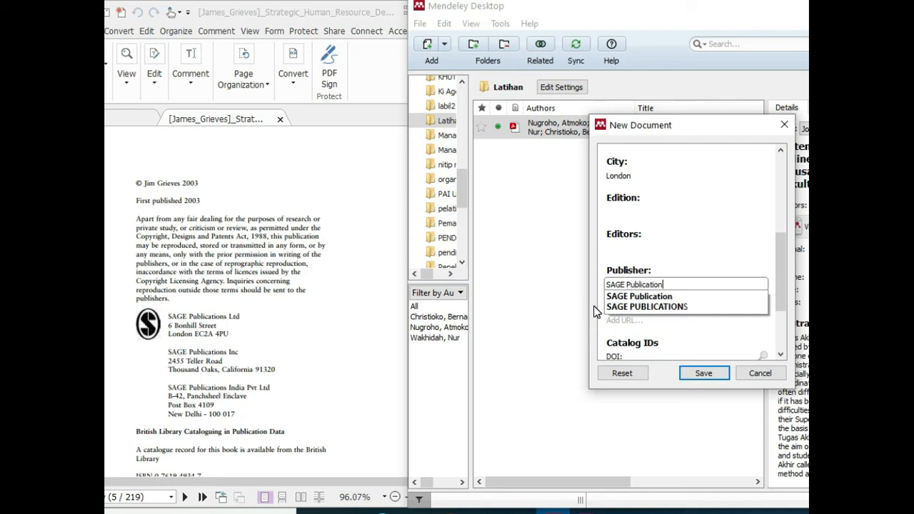
click(658, 260)
scroll(650, 295, down, 3)
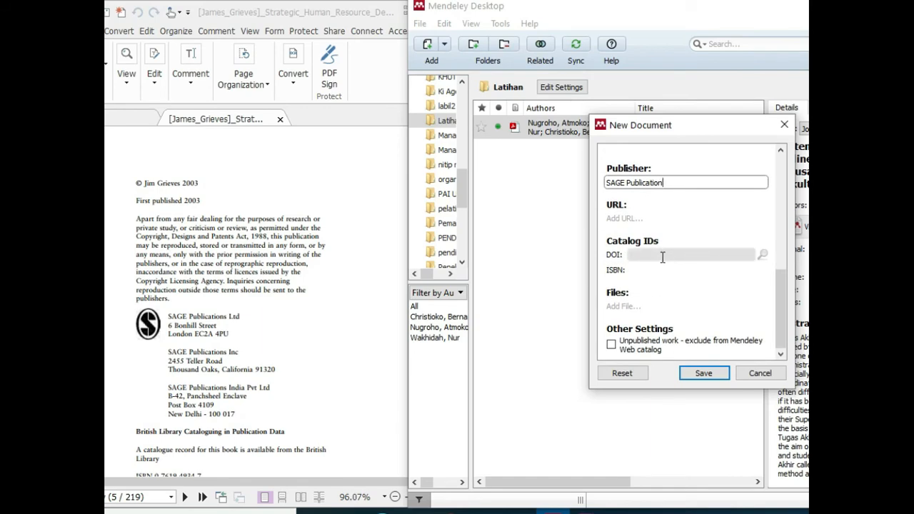
scroll(222, 369, down, 5)
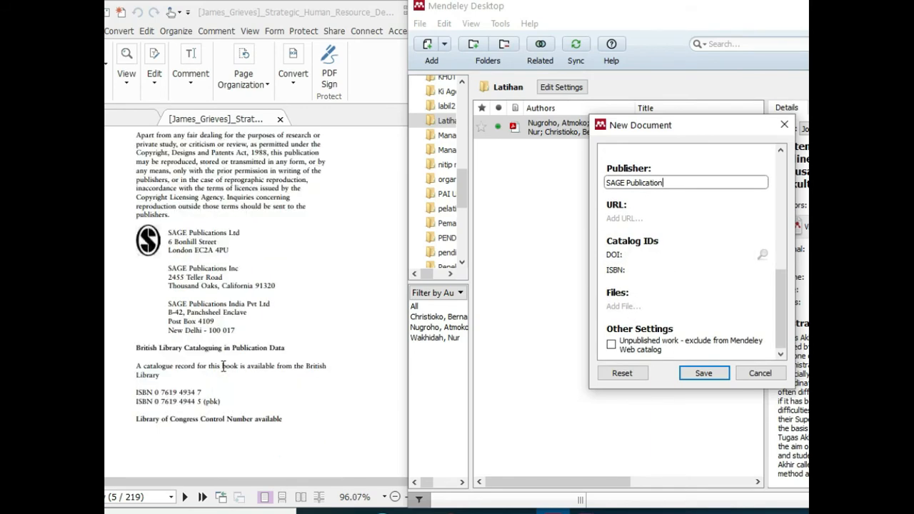
click(657, 271)
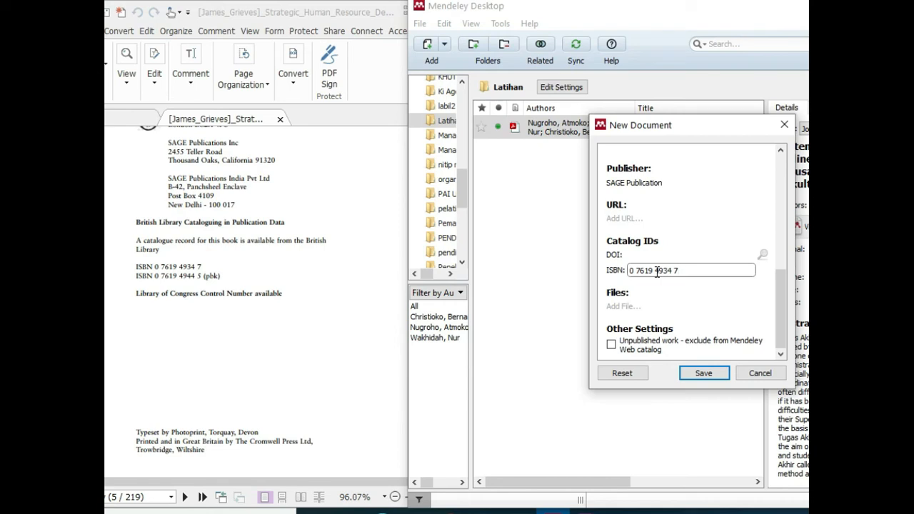
Step: Review the completed book fields from the title through the publisher and save the new document to the Latihan folder
scroll(708, 261, up, 3)
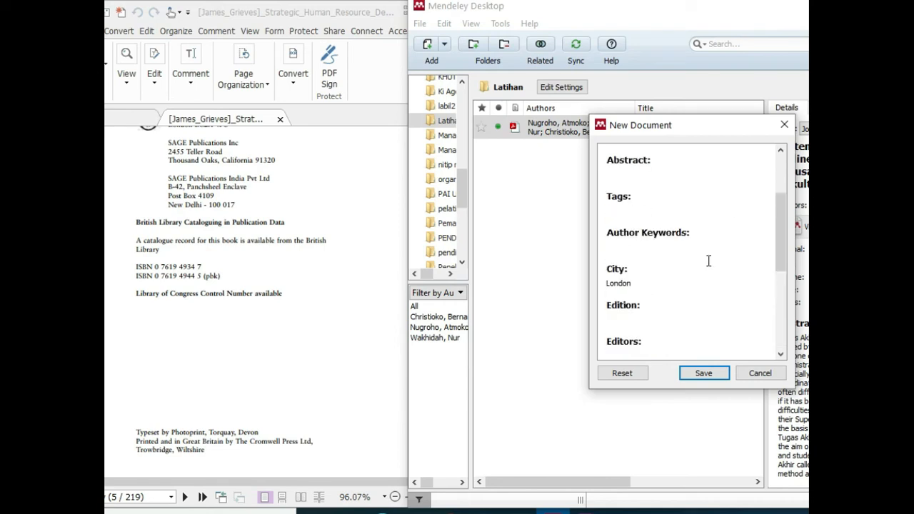
scroll(709, 261, up, 3)
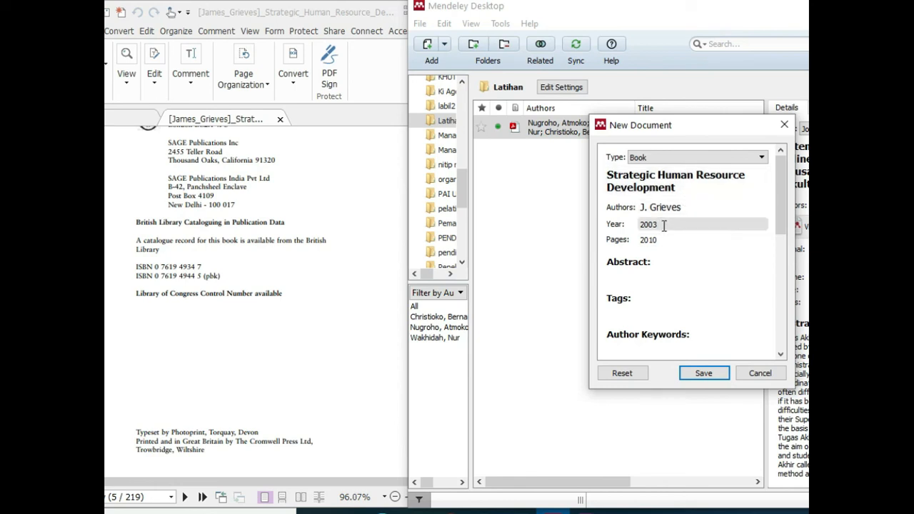
scroll(681, 241, down, 3)
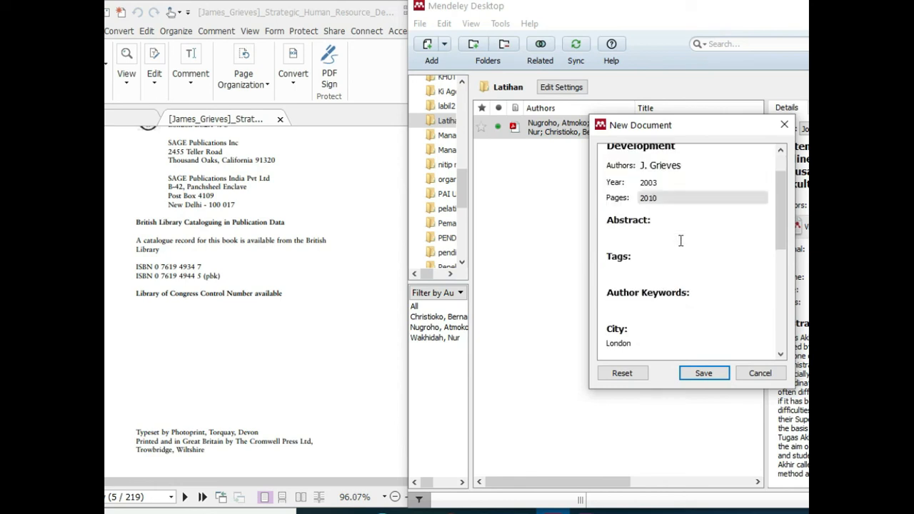
click(660, 303)
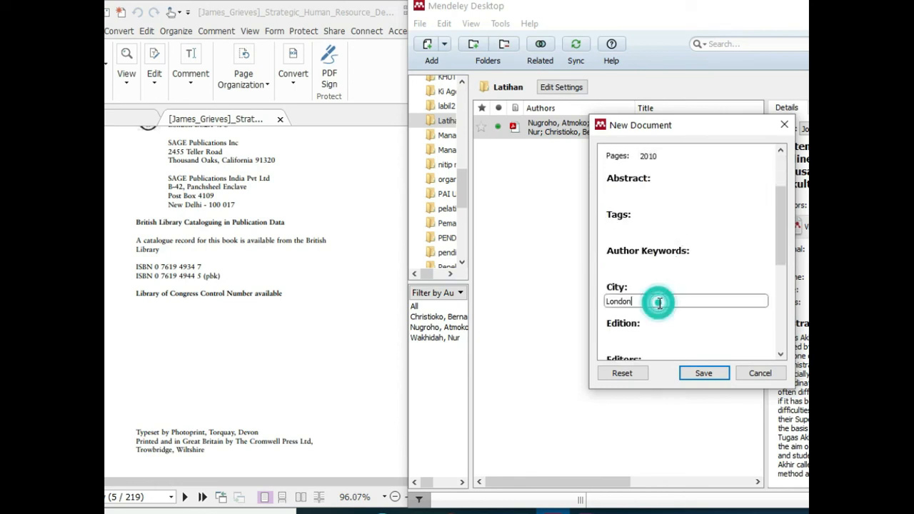
scroll(660, 304, down, 1)
scroll(675, 283, down, 2)
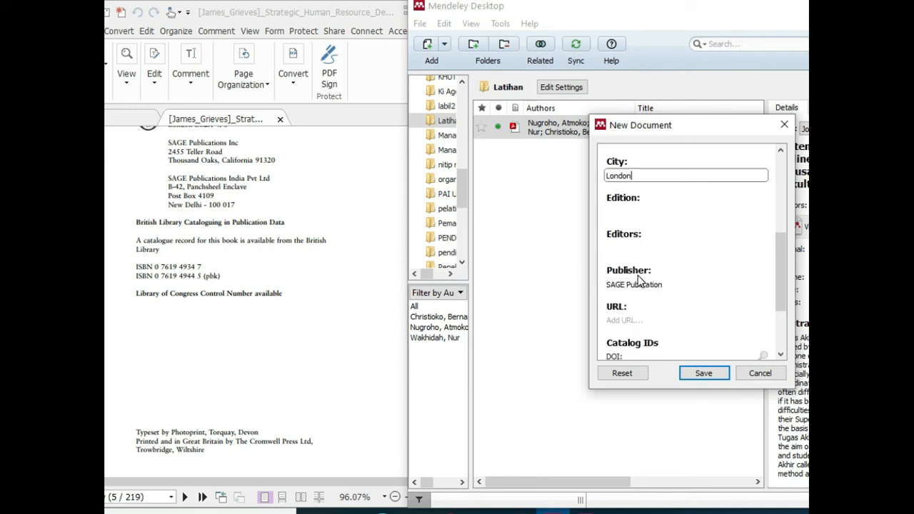
click(700, 371)
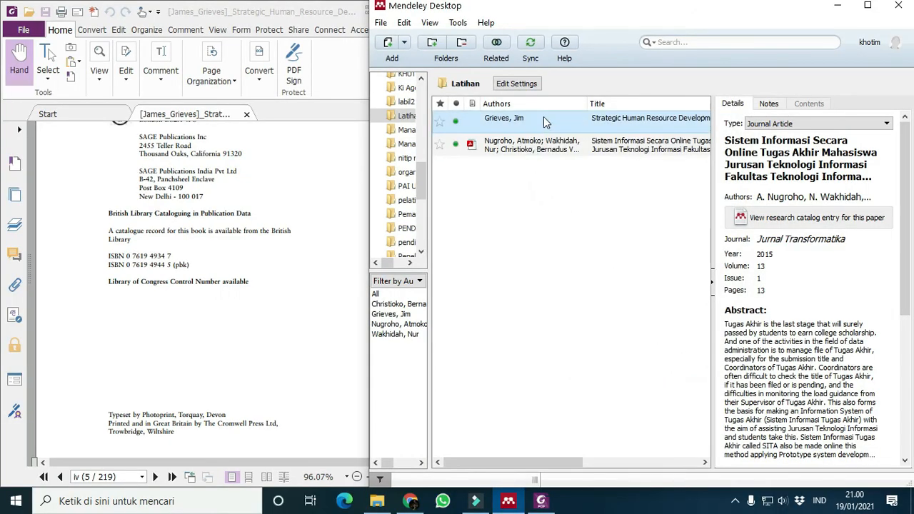
Step: Maximize the reference library window and compare the details of the new book with those of the journal article in Latihan
click(868, 5)
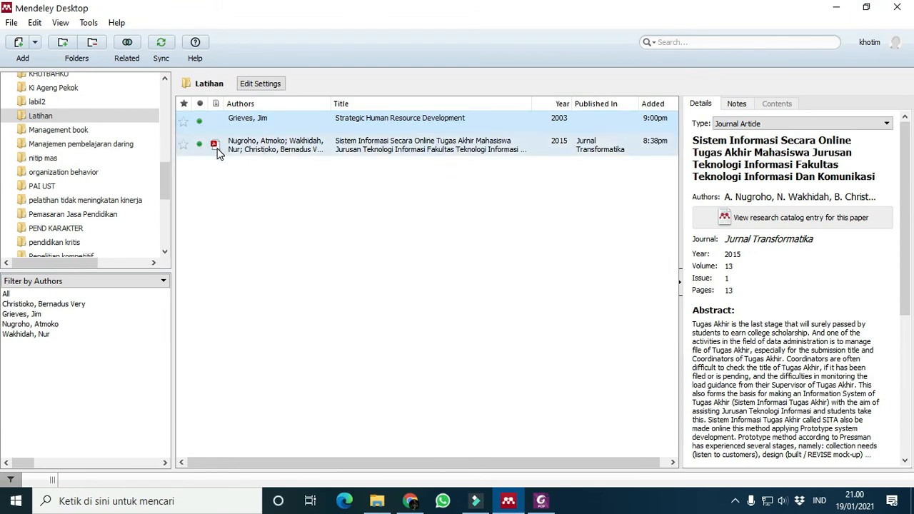
click(277, 122)
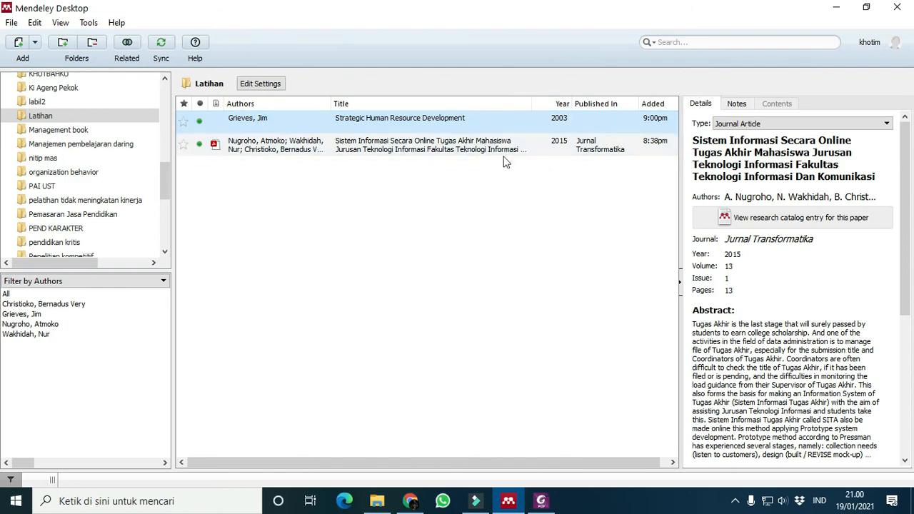
click(379, 152)
click(409, 123)
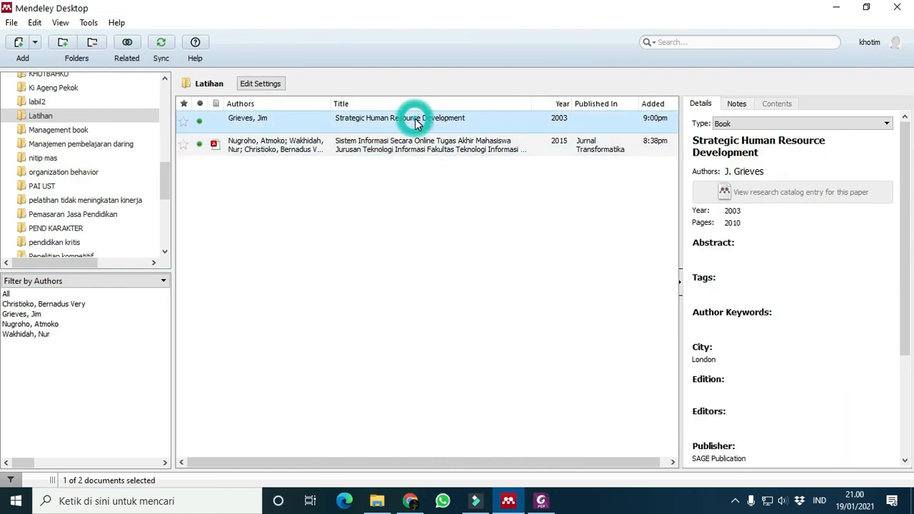
click(400, 143)
click(402, 122)
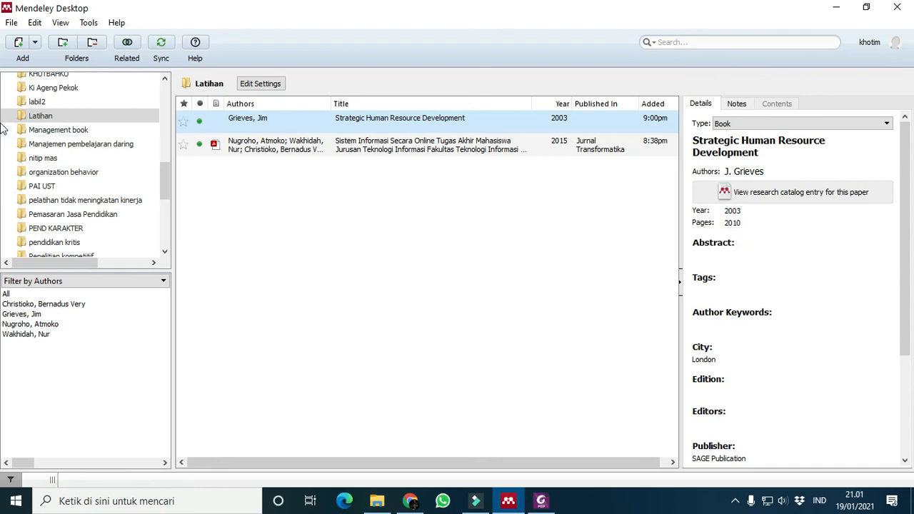
Step: Open the DISERTASI folder and look through its list of references as an example of a filled folder
click(52, 119)
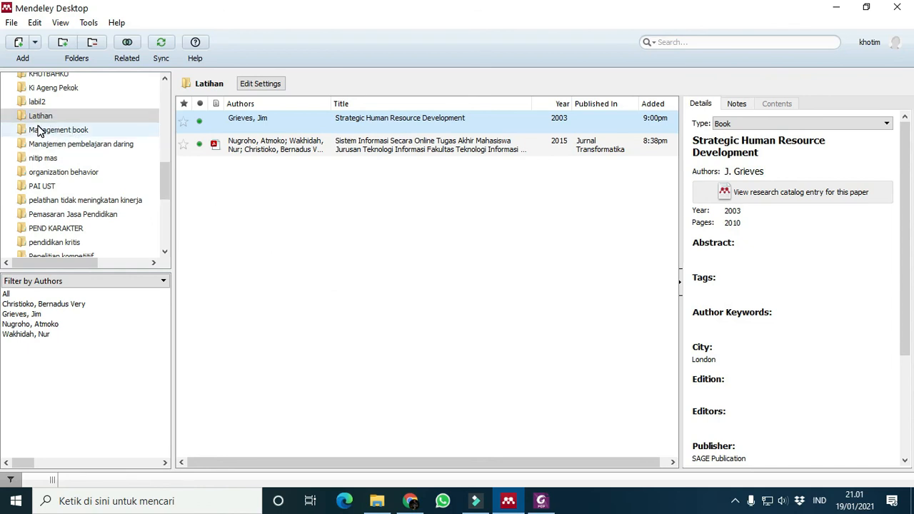
scroll(70, 159, up, 2)
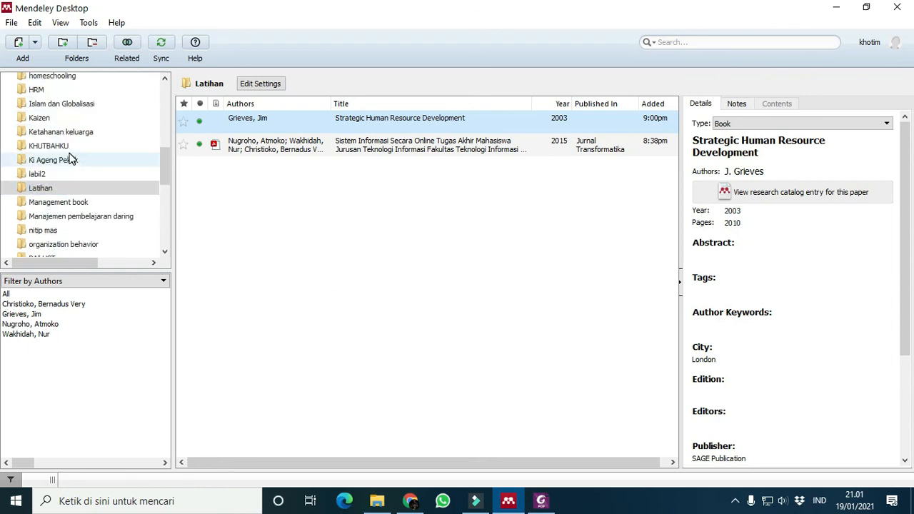
scroll(70, 158, up, 1)
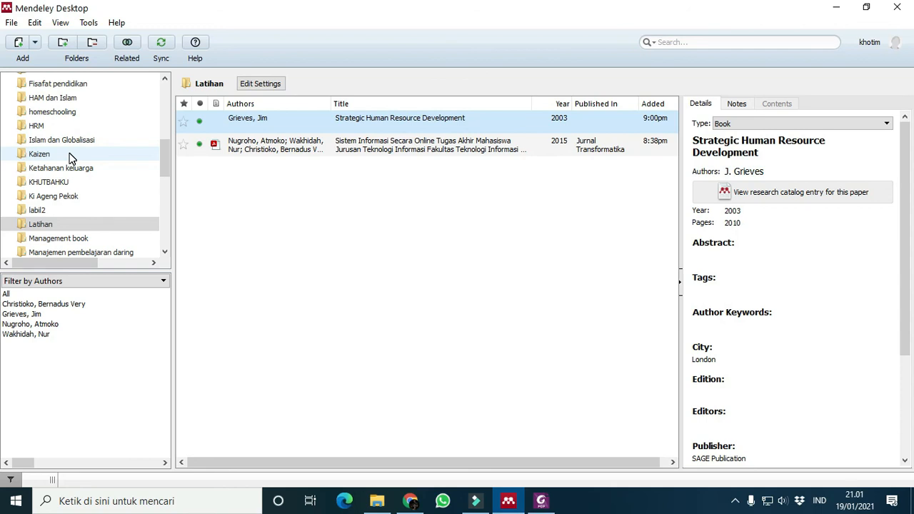
scroll(70, 159, up, 1)
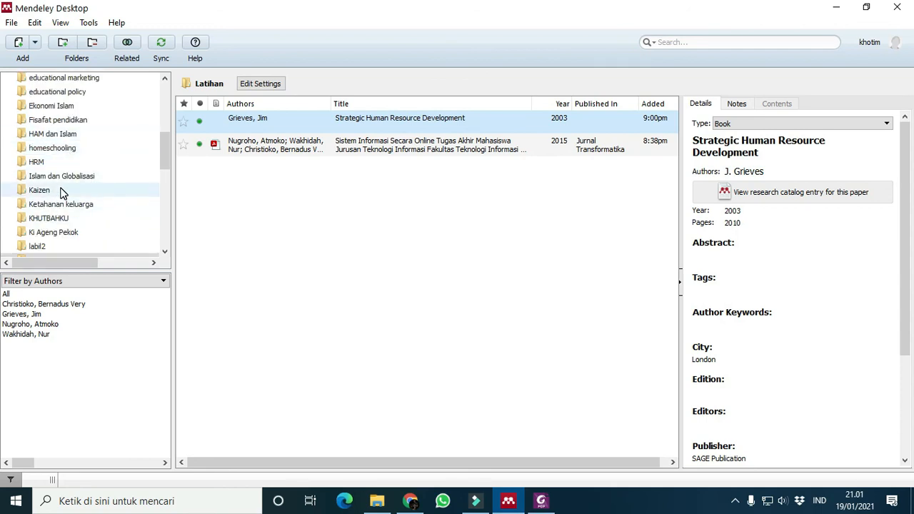
scroll(61, 192, up, 4)
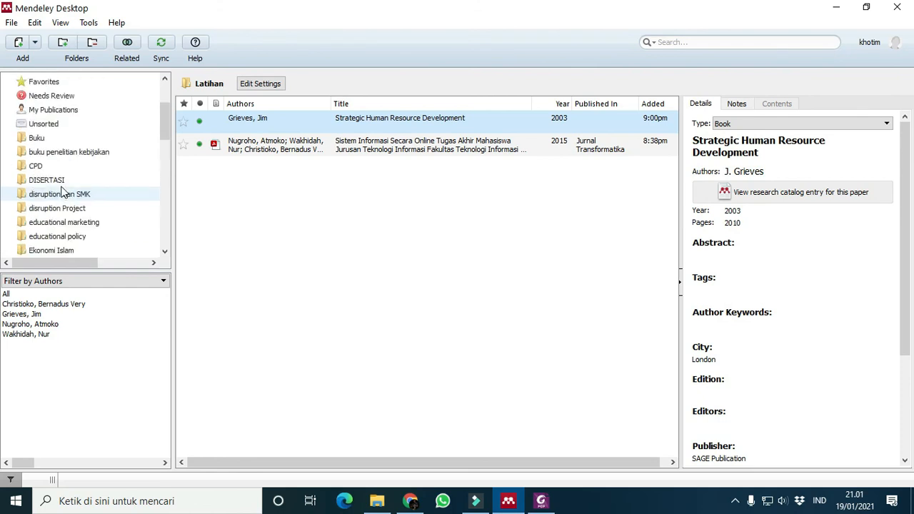
click(61, 185)
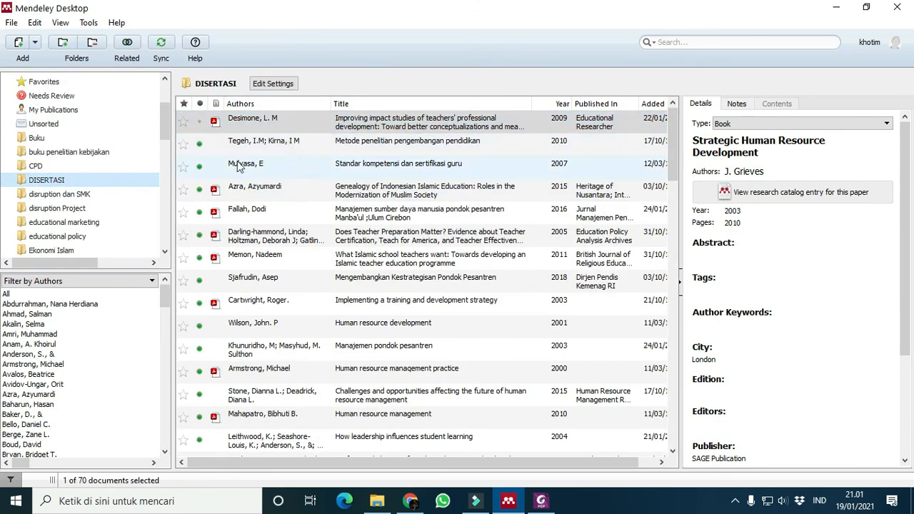
scroll(342, 228, down, 15)
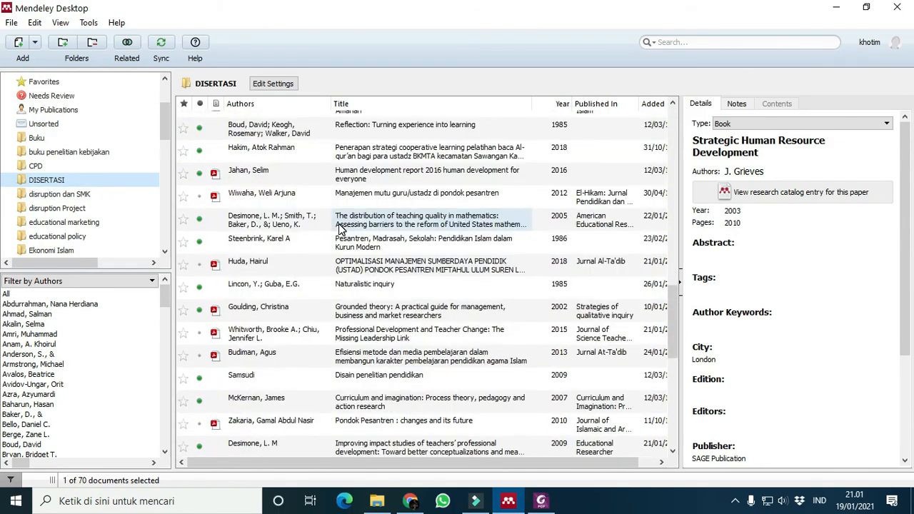
scroll(341, 229, down, 1)
scroll(341, 228, up, 15)
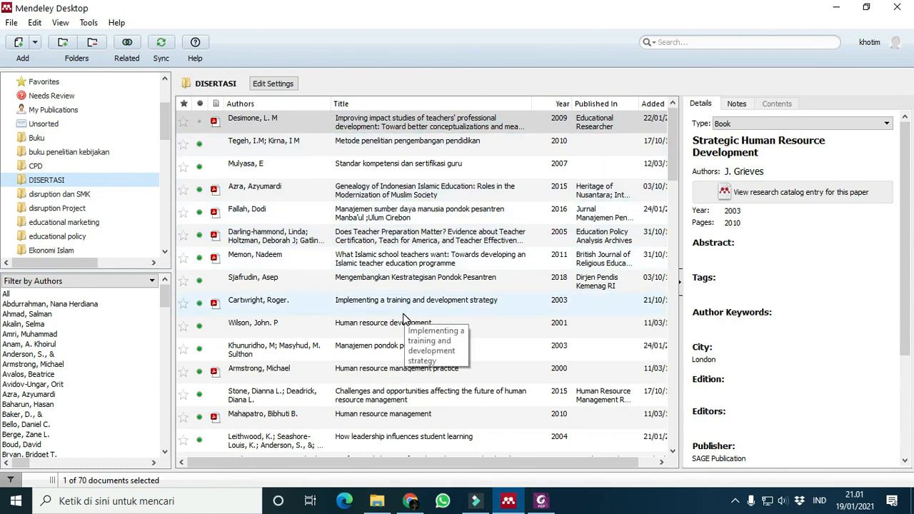
scroll(403, 317, down, 5)
scroll(403, 322, up, 5)
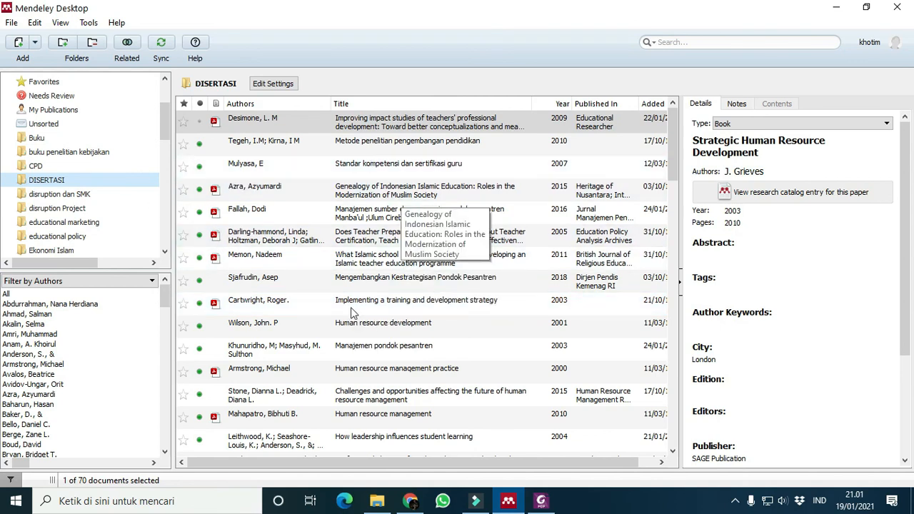
click(737, 501)
click(741, 474)
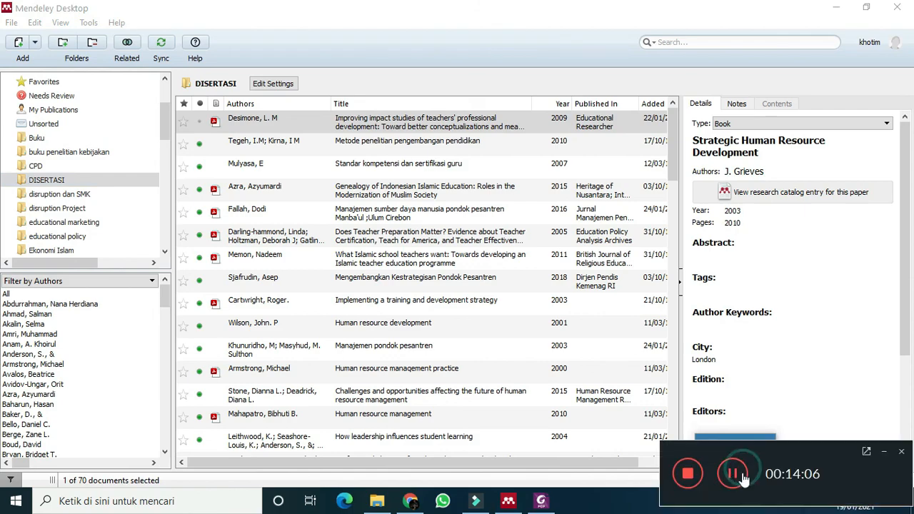
click(688, 476)
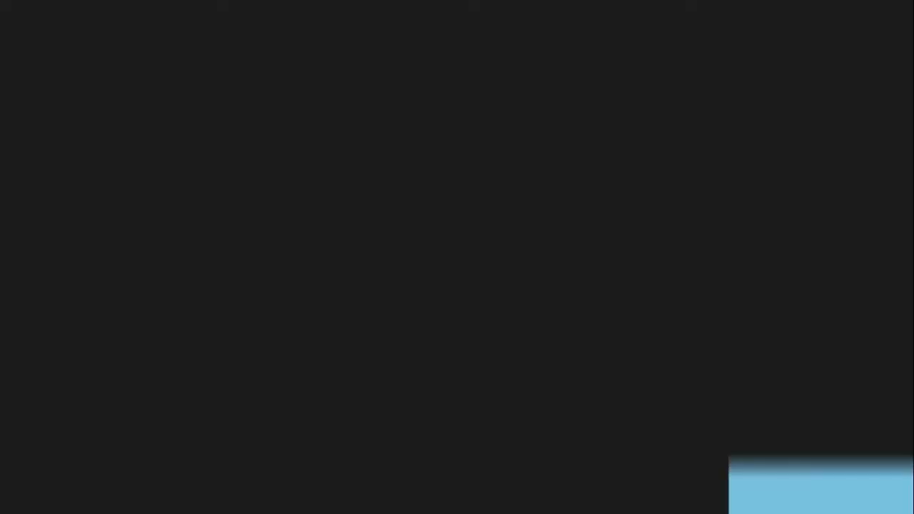